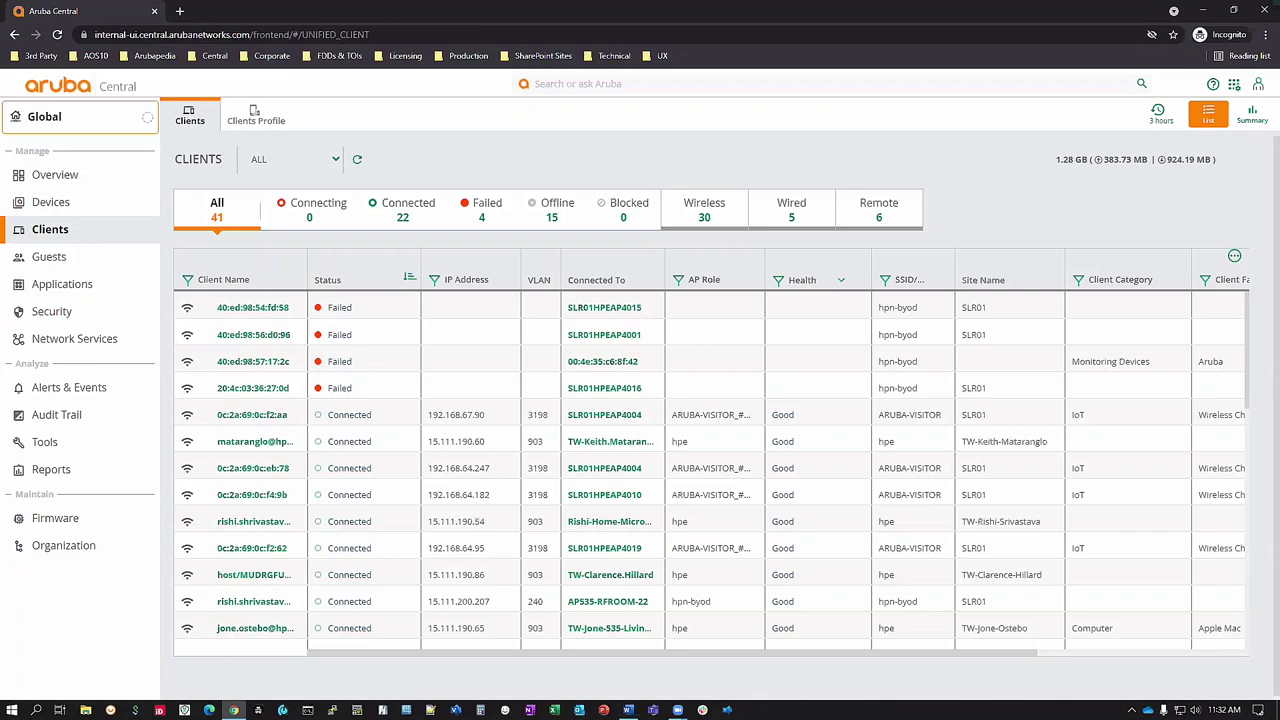
- Review the client list filtered to connected and remote clients, and check the failed entries under all clients
{"action": "left_click", "coordinate": [844, 310]}
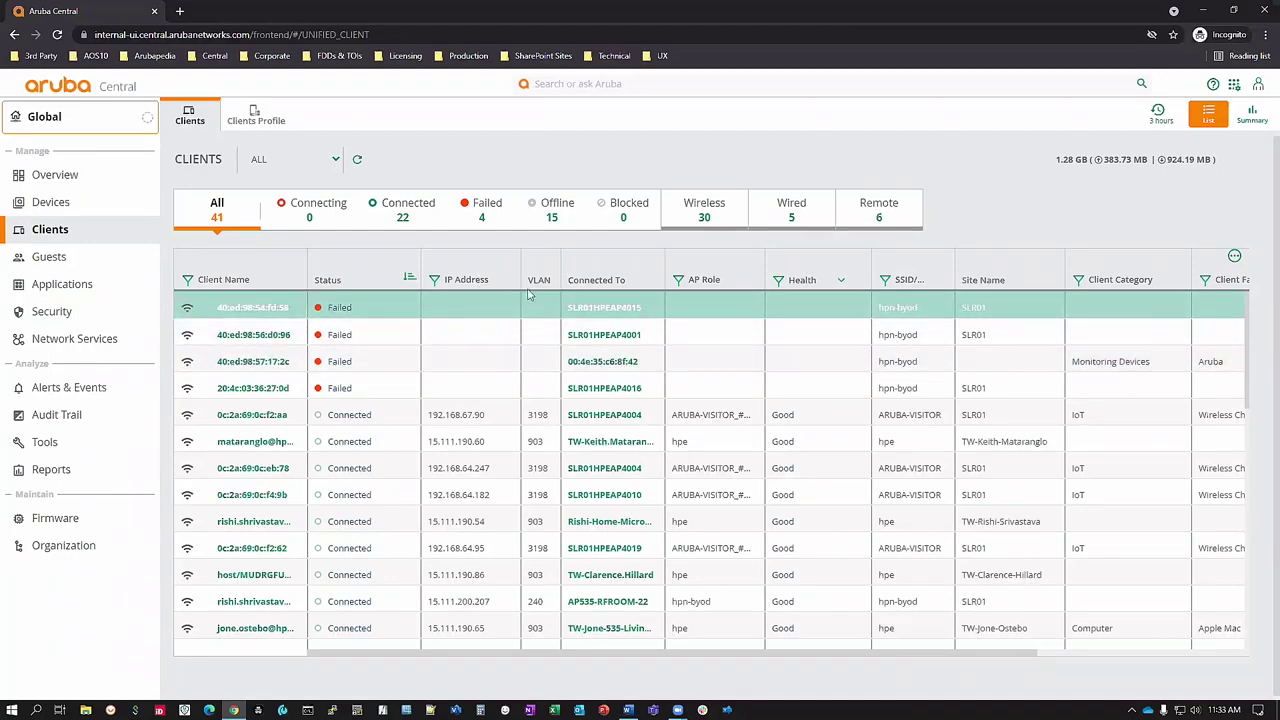
{"action": "left_click", "coordinate": [400, 210]}
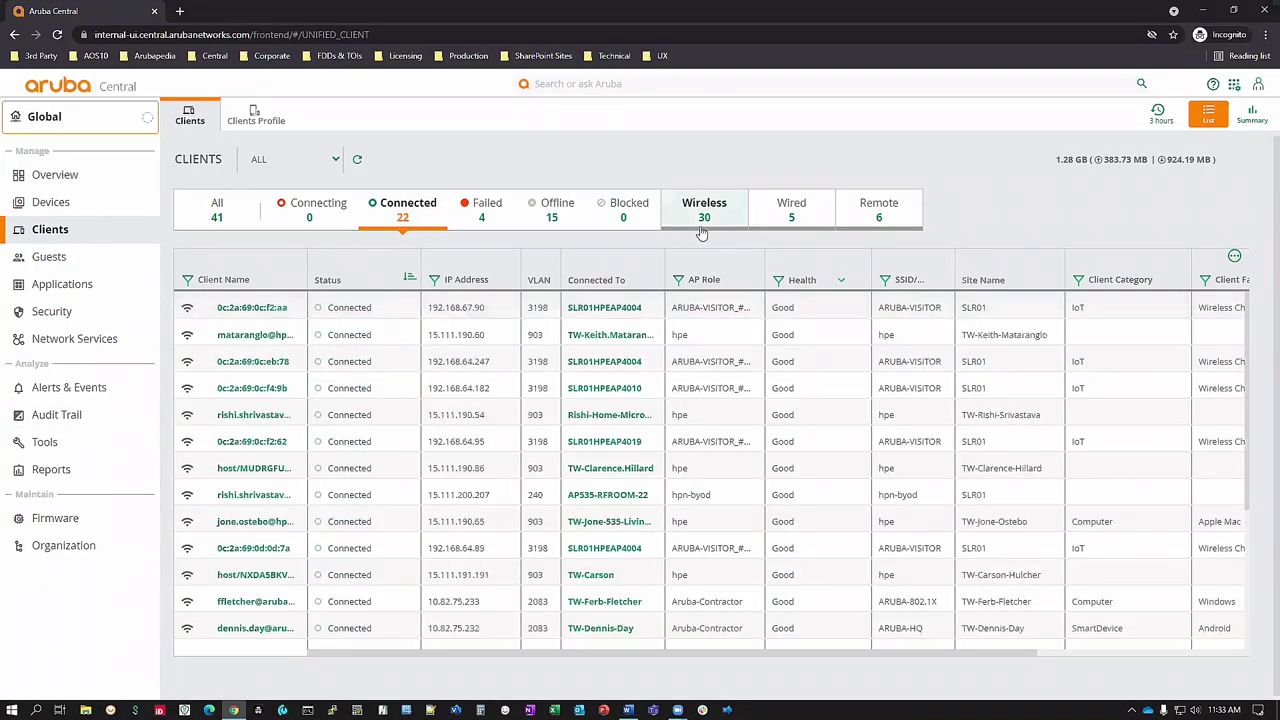
{"action": "left_click", "coordinate": [890, 218]}
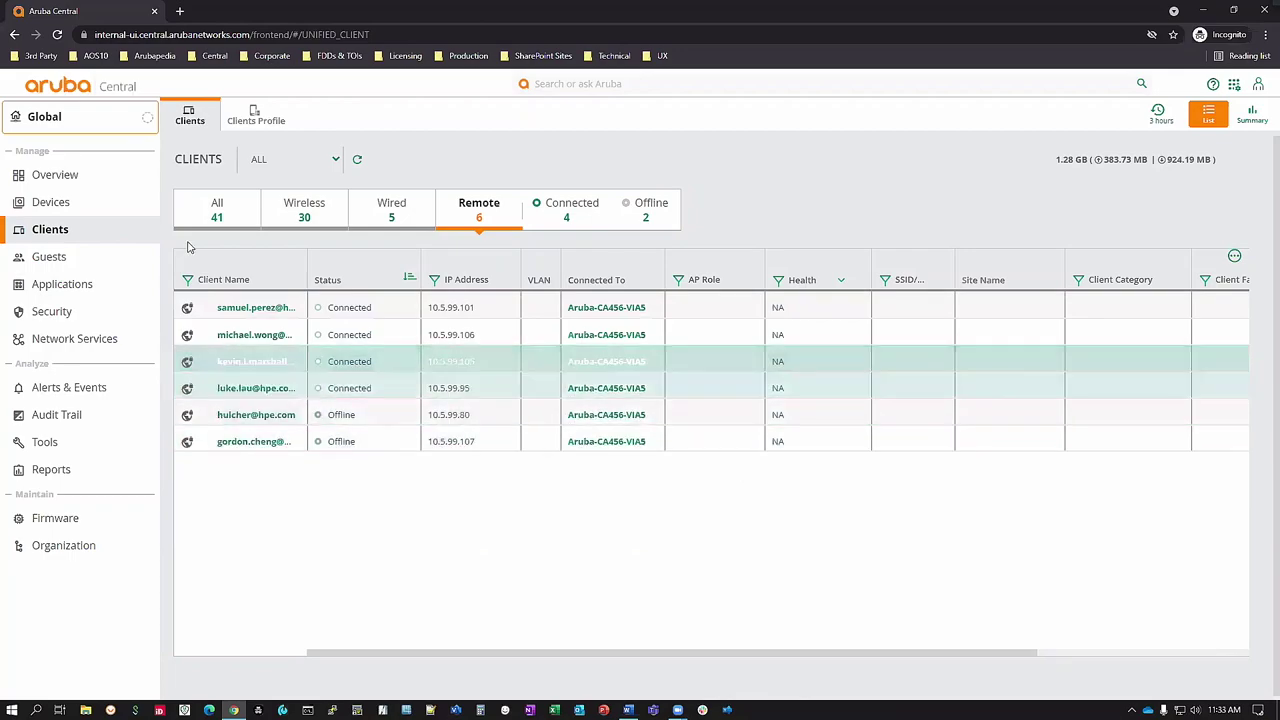
{"action": "left_click", "coordinate": [233, 213]}
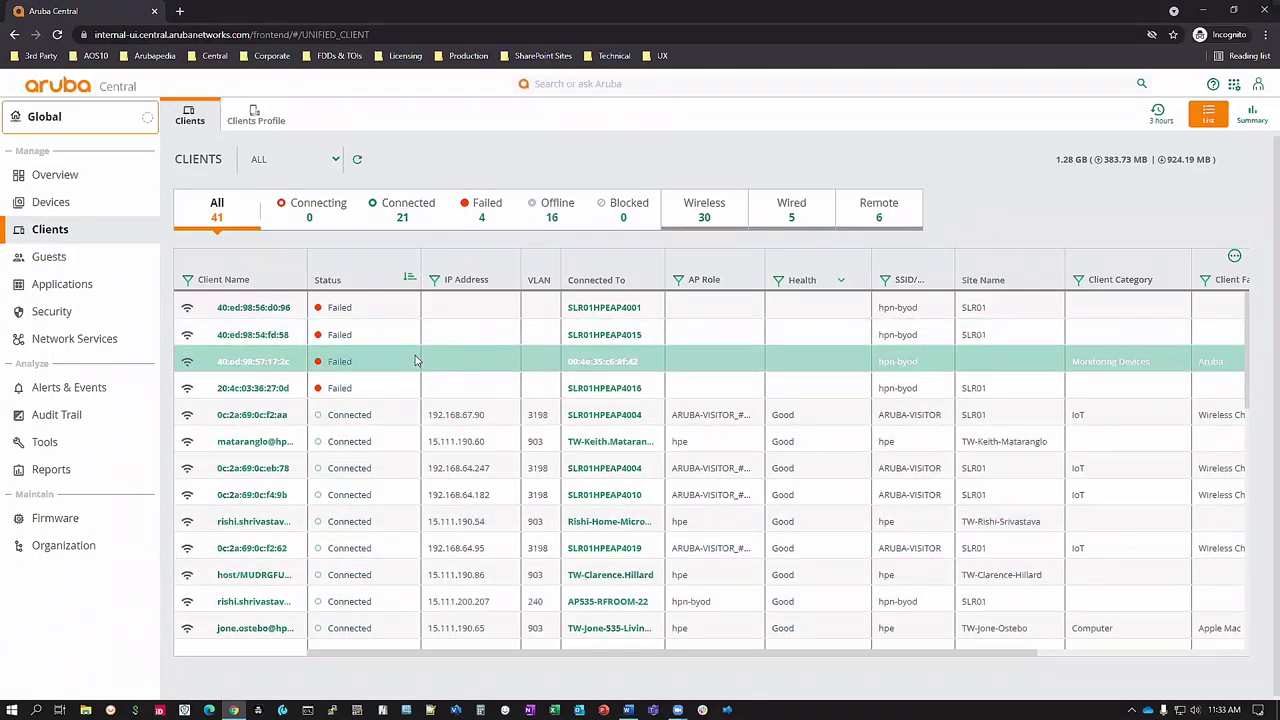
{"action": "mouse_move", "coordinate": [334, 368]}
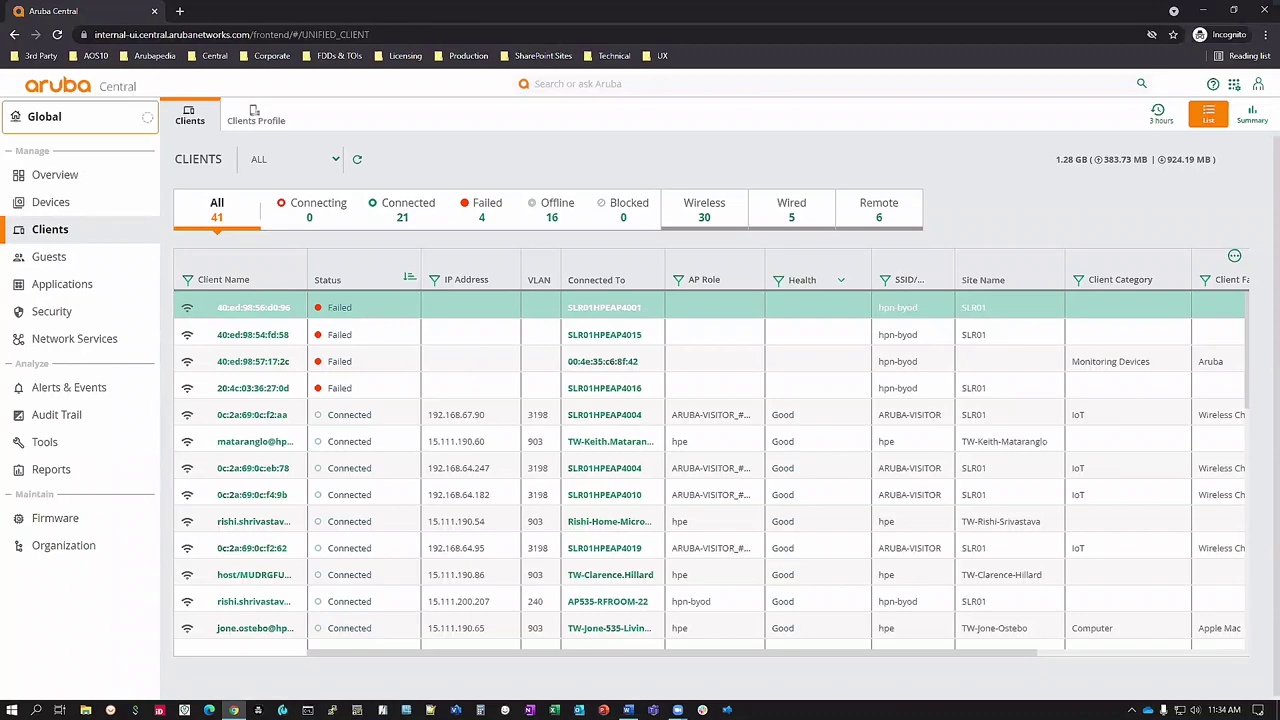
{"action": "left_click", "coordinate": [322, 341]}
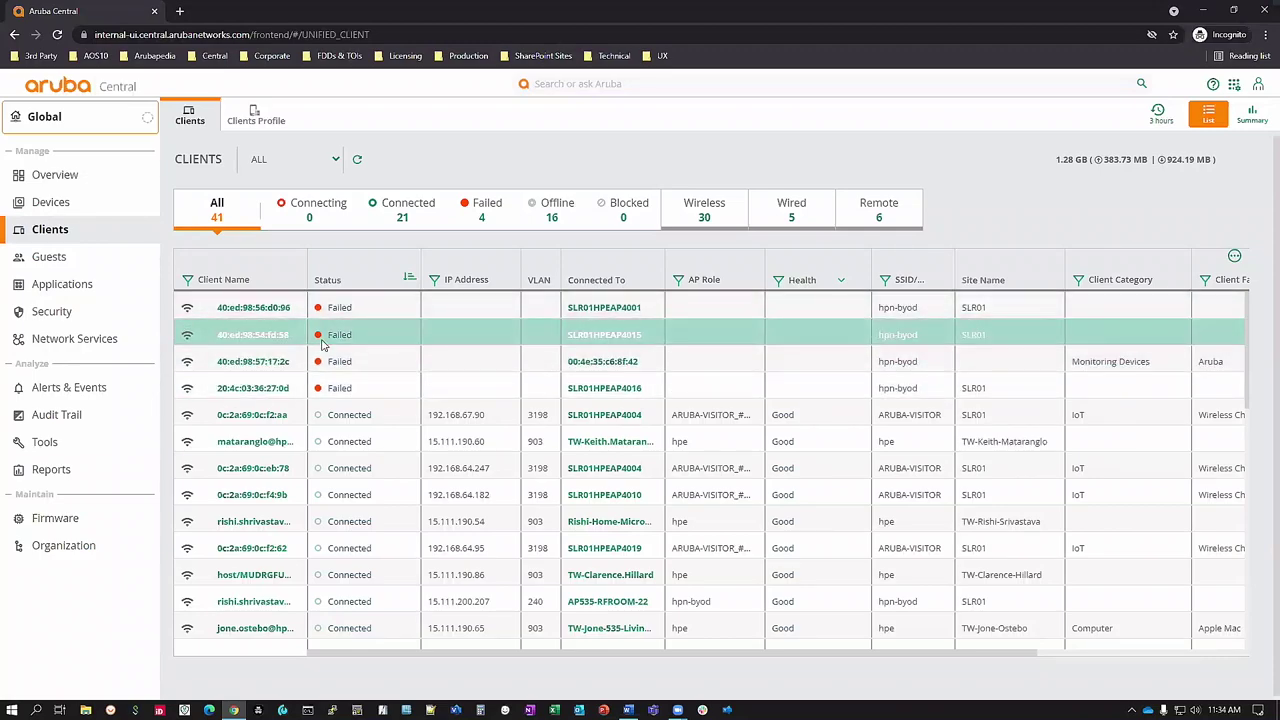
{"action": "left_click", "coordinate": [300, 307]}
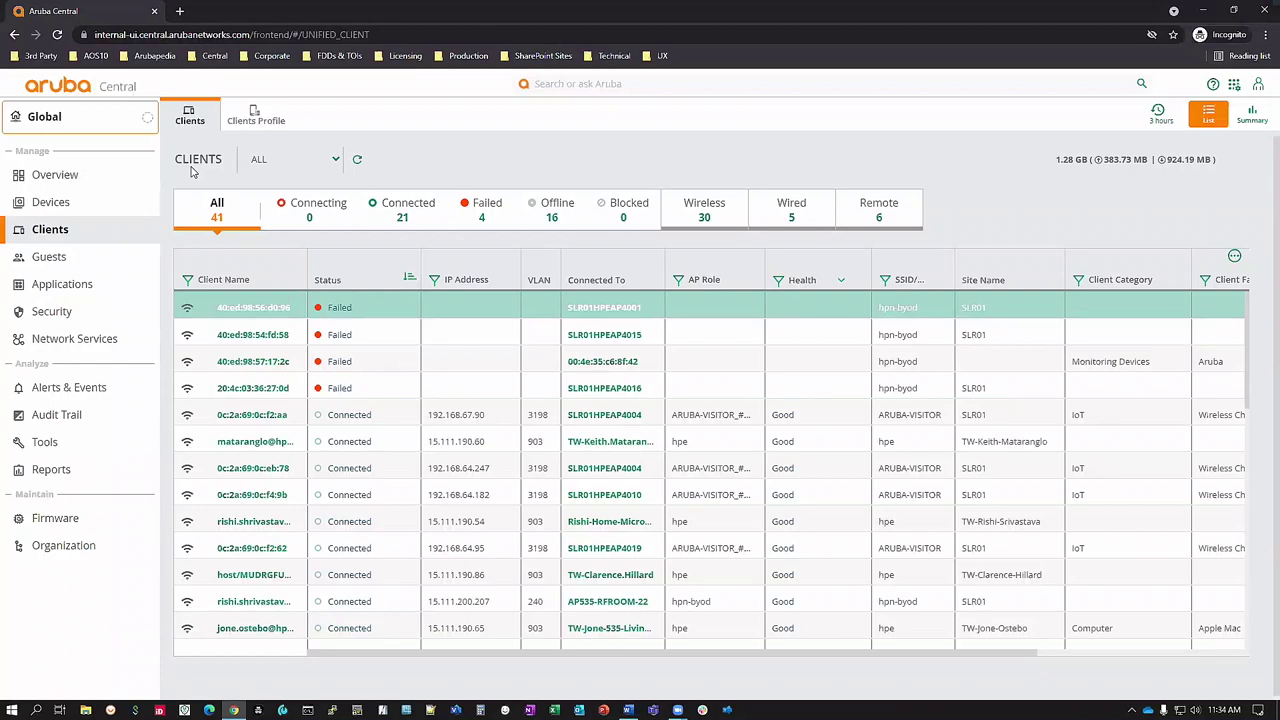
- Show the classified client types in Clients Profile for the last 3 months and check the available tag options
{"action": "left_click", "coordinate": [255, 113]}
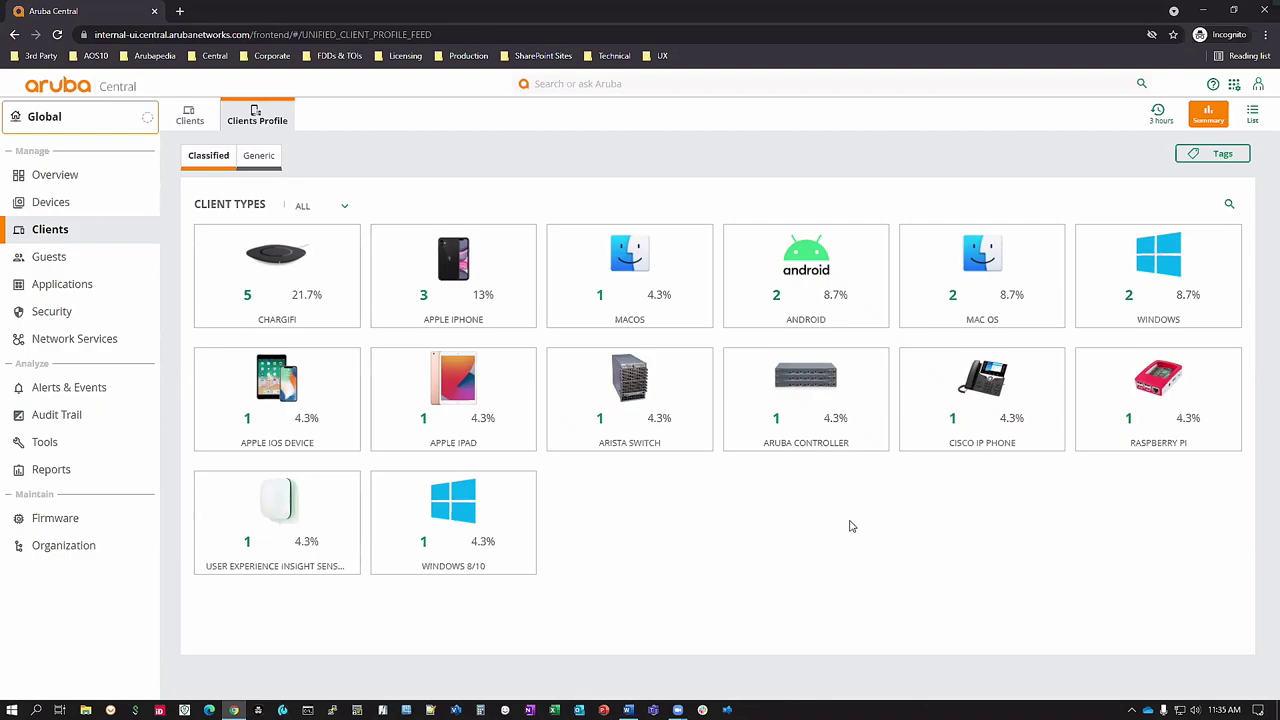
{"action": "left_click", "coordinate": [1160, 114]}
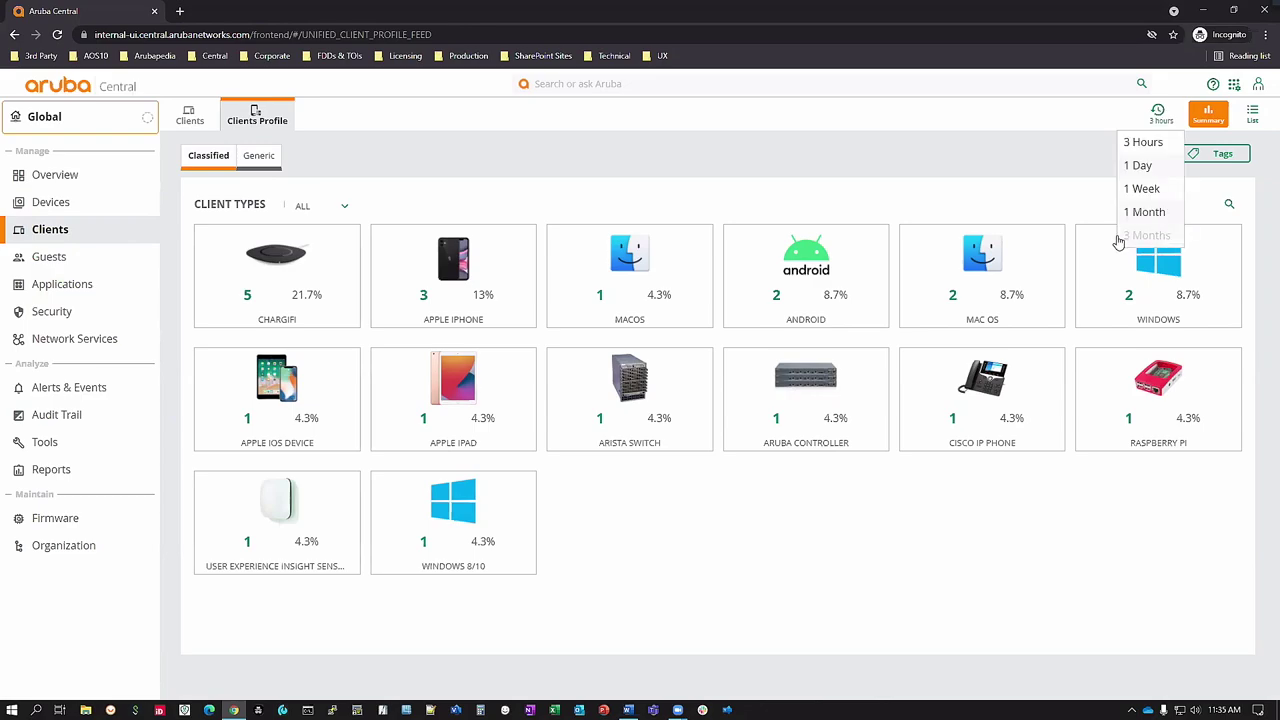
{"action": "left_click", "coordinate": [1138, 236]}
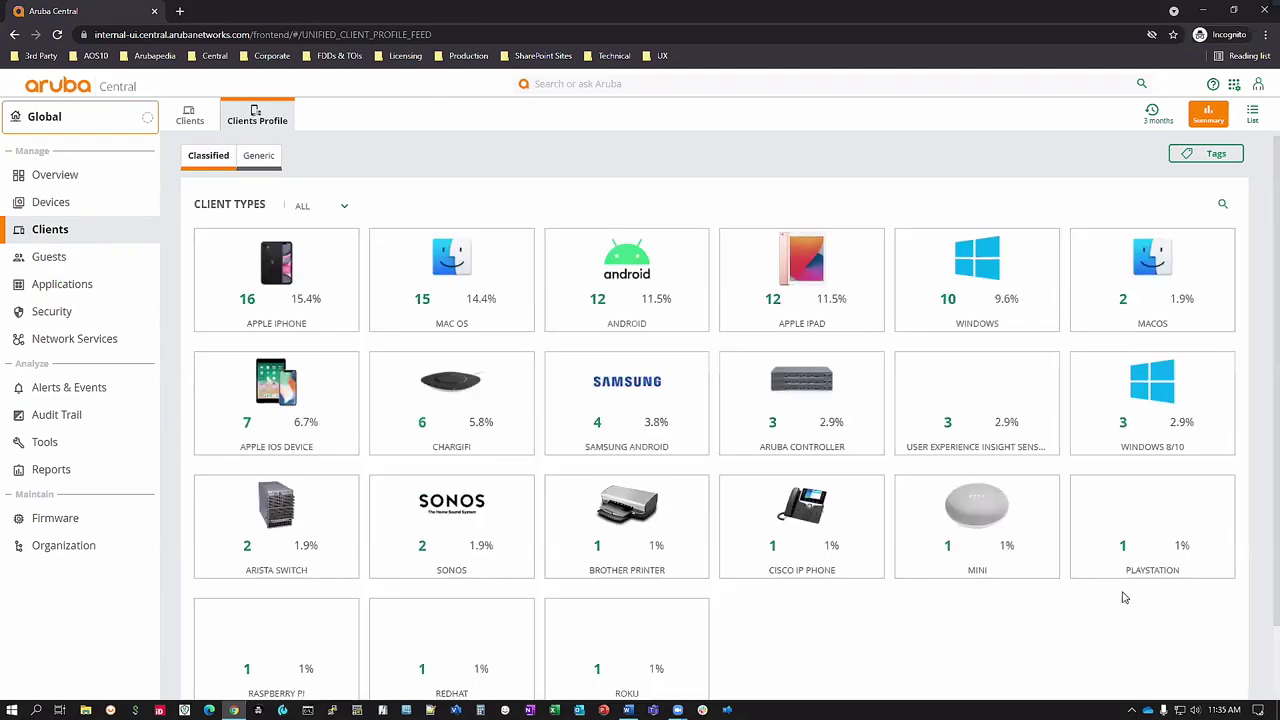
{"action": "scroll", "coordinate": [1123, 595], "scroll_direction": "down", "scroll_amount": 2}
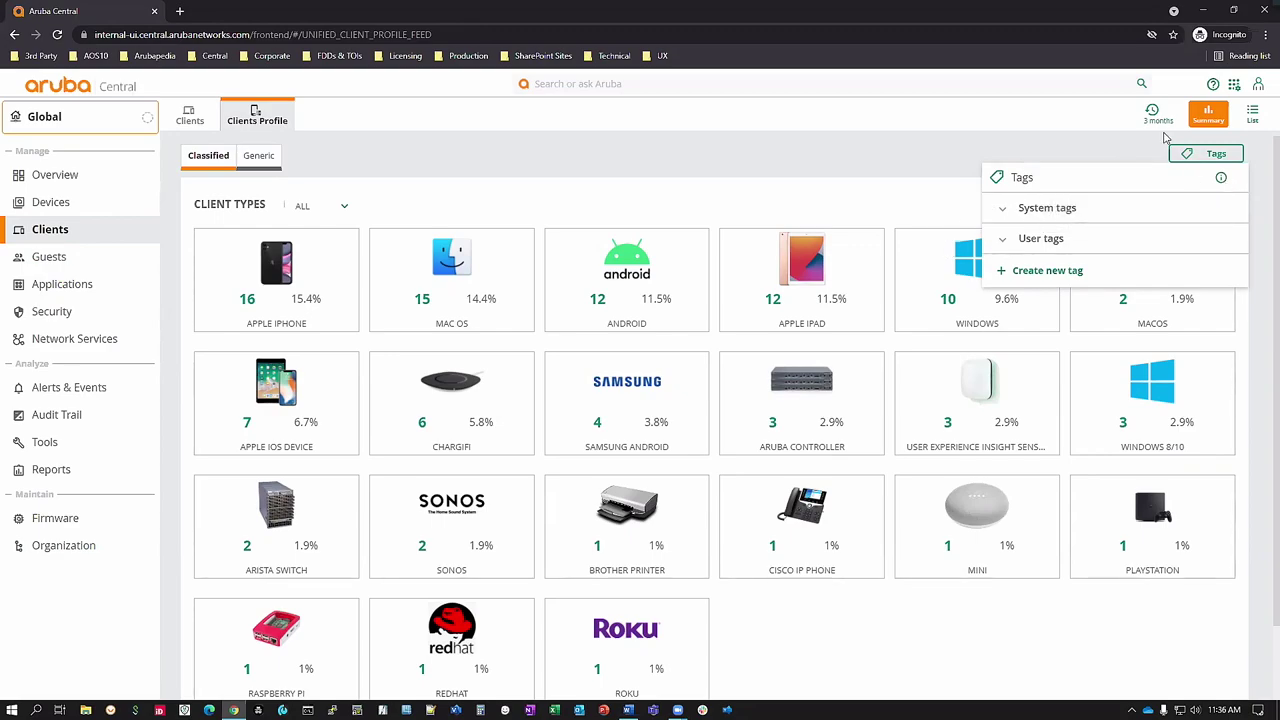
{"action": "left_click", "coordinate": [1262, 151]}
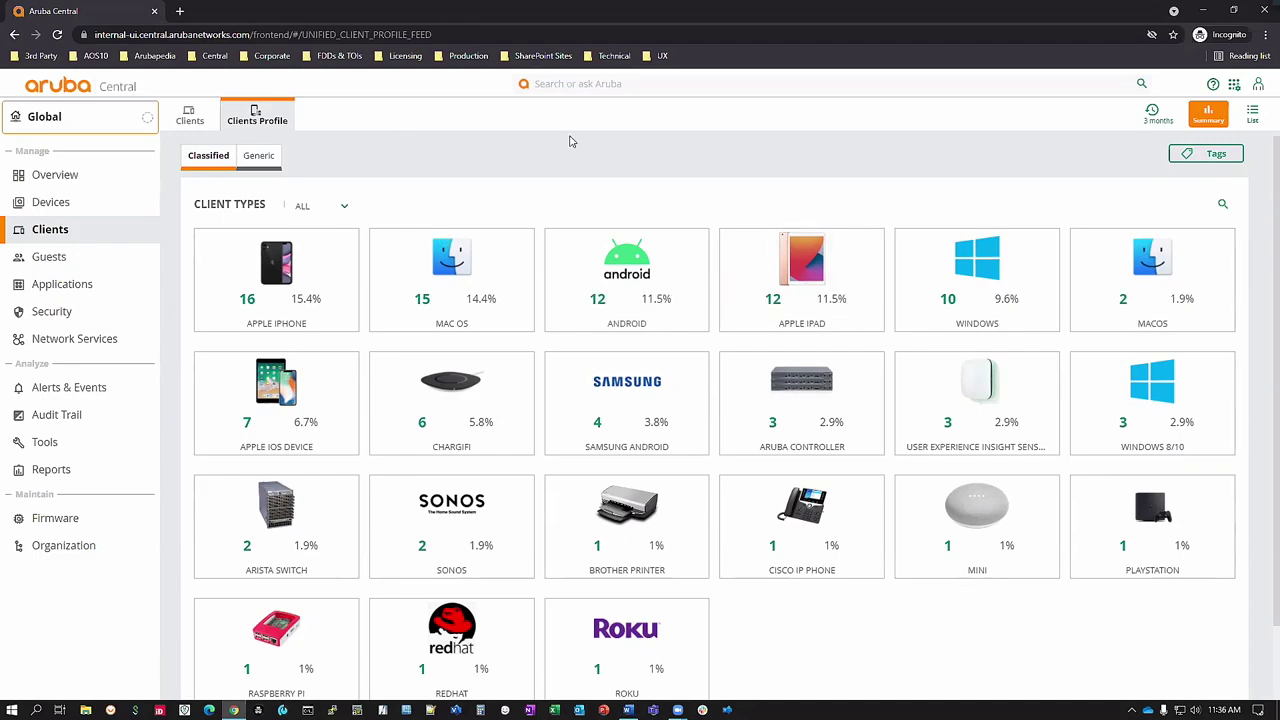
- Rerun the recent TW site search, inspect the matching access point and site cards, and open that site's client list
{"action": "left_click", "coordinate": [596, 85]}
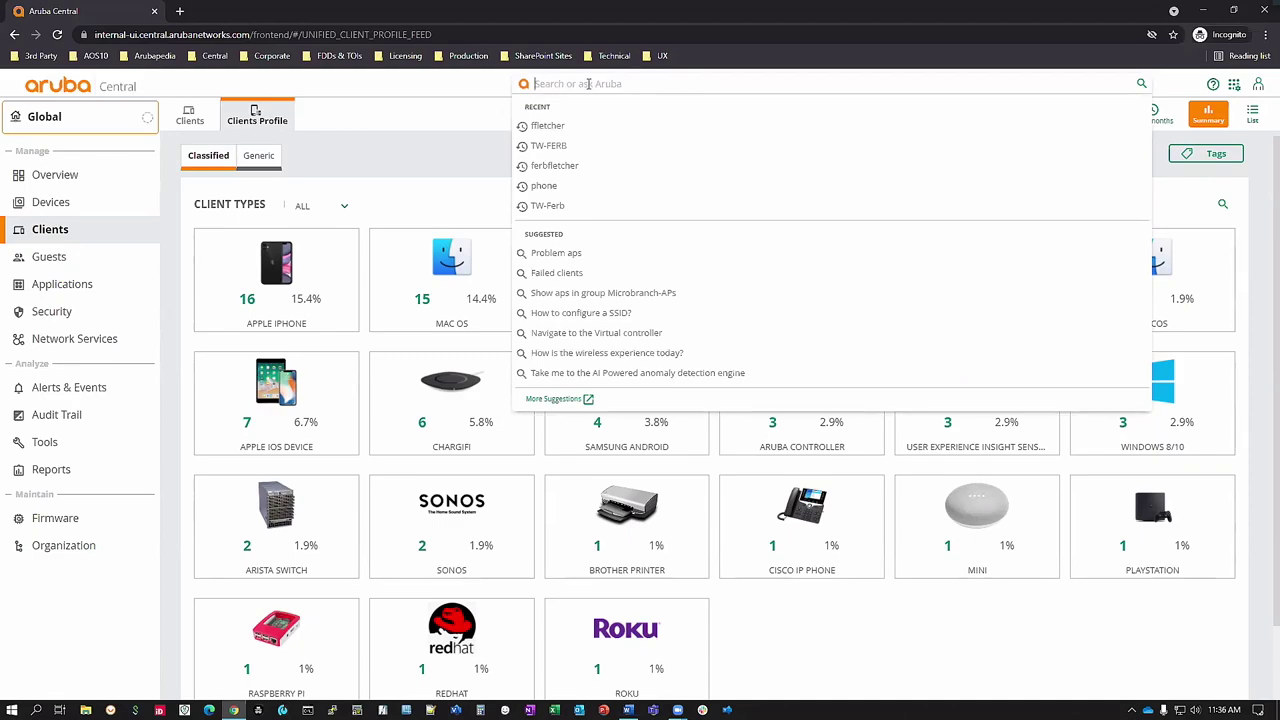
{"action": "left_click", "coordinate": [554, 146]}
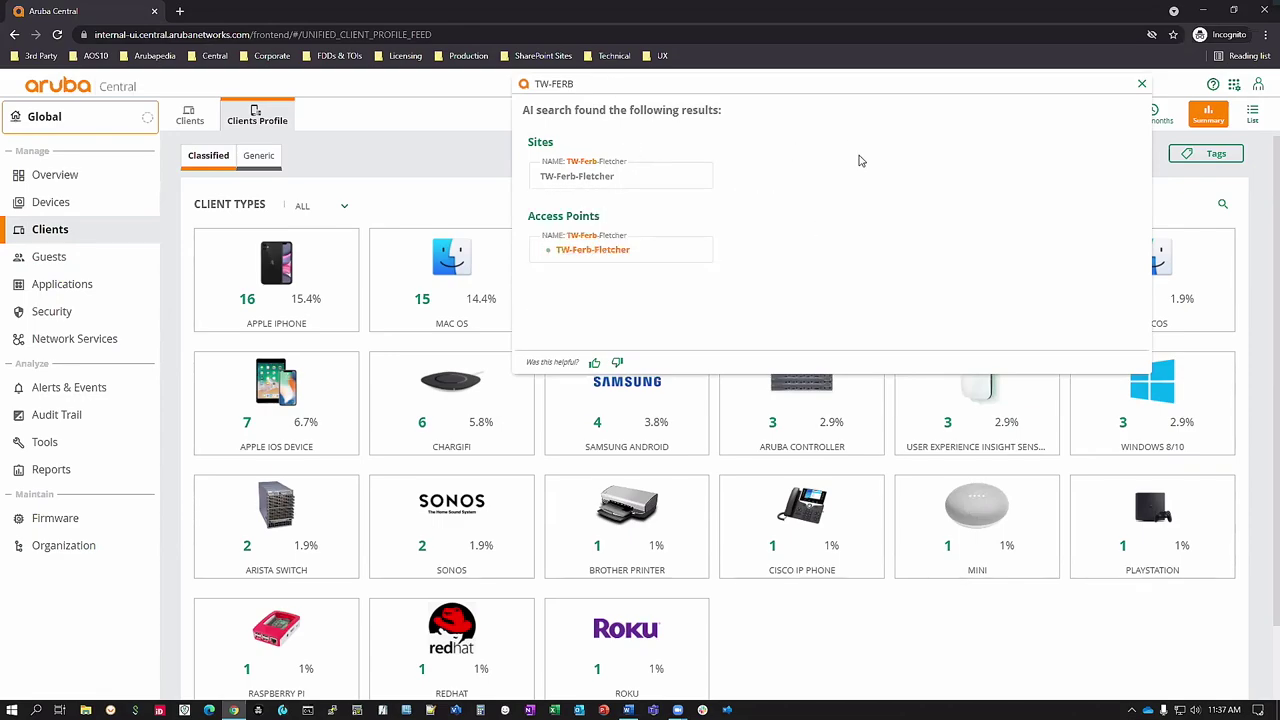
{"action": "mouse_move", "coordinate": [560, 260]}
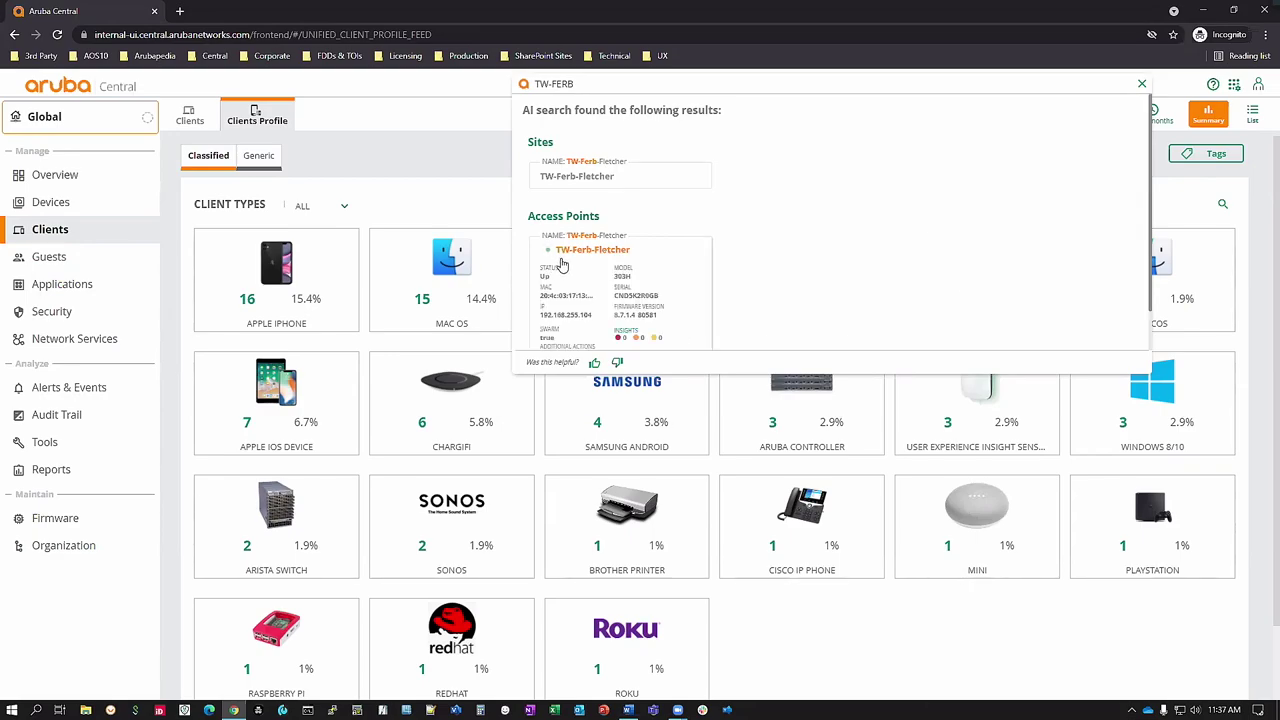
{"action": "scroll", "coordinate": [562, 263], "scroll_direction": "down", "scroll_amount": 1}
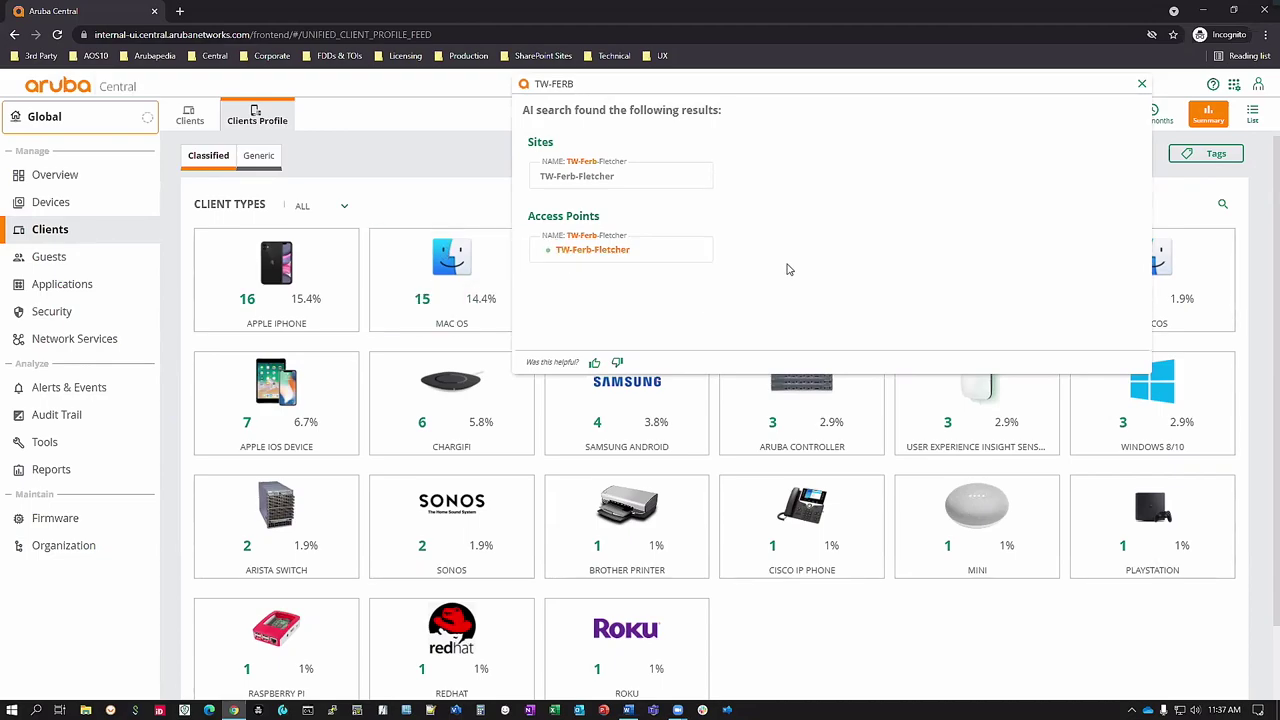
{"action": "mouse_move", "coordinate": [583, 184]}
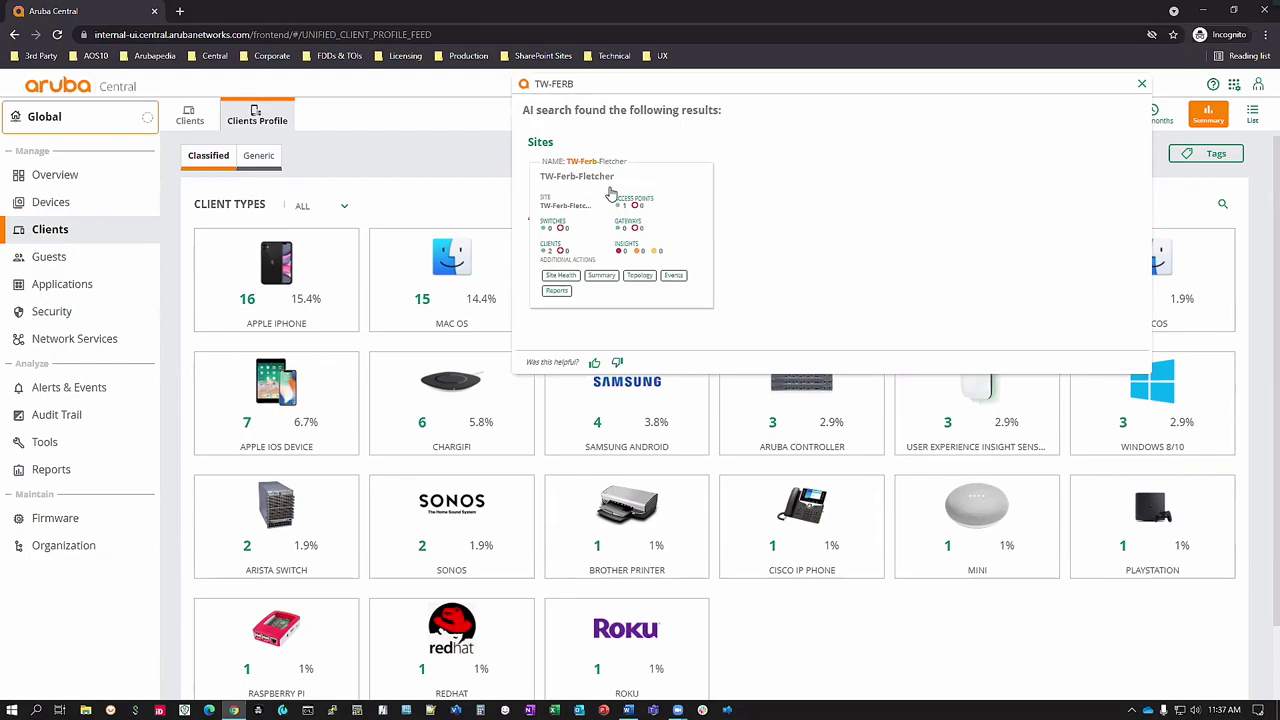
{"action": "left_click", "coordinate": [551, 257]}
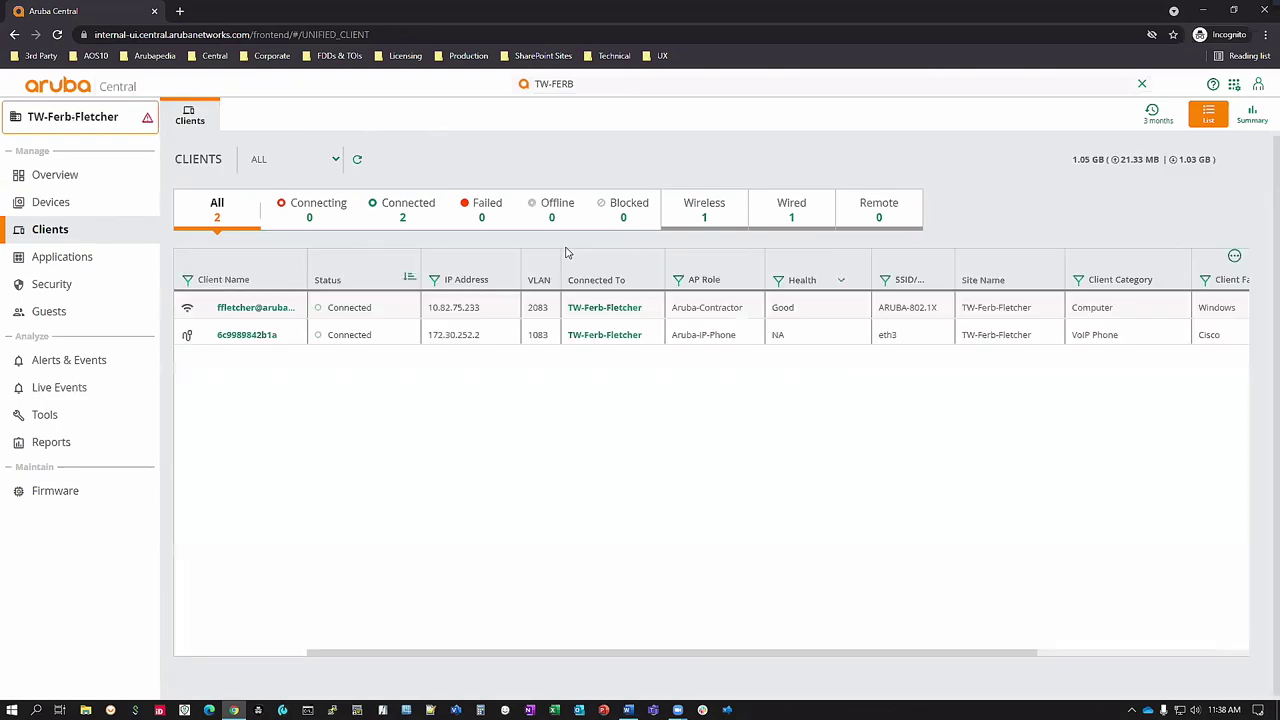
- Open the details of the site's wired VoIP phone client
{"action": "left_click", "coordinate": [586, 330]}
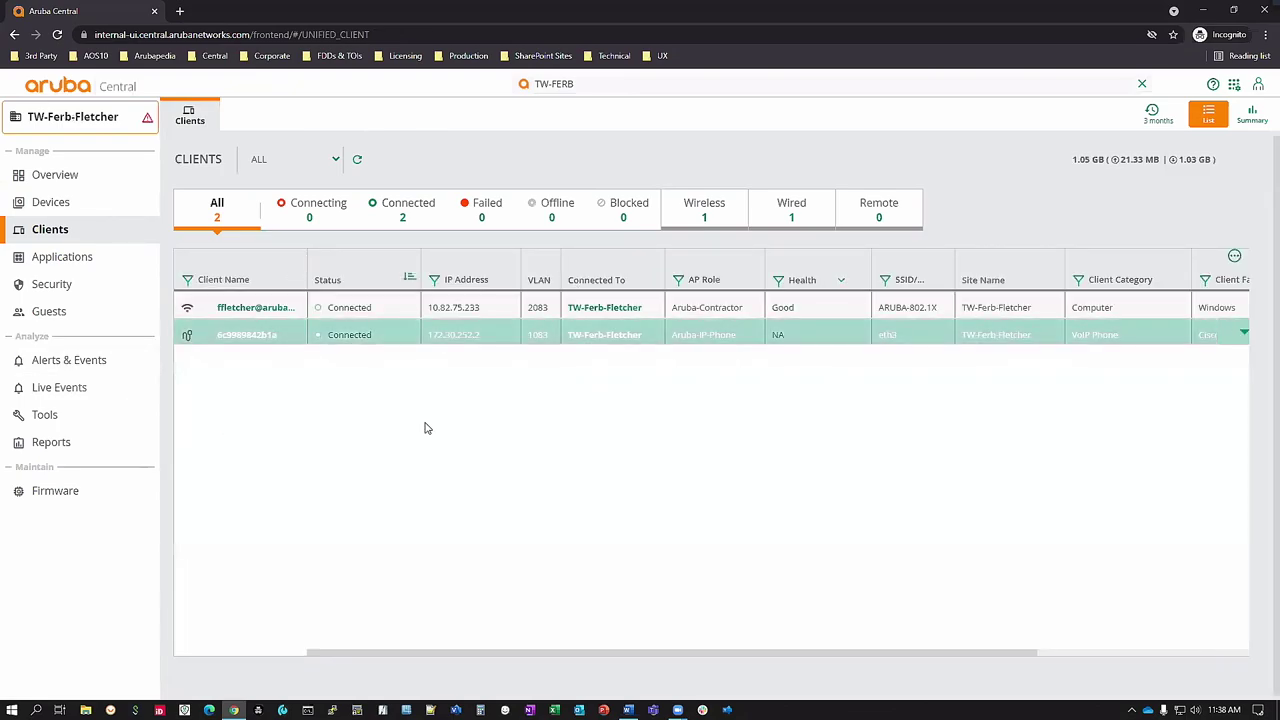
{"action": "left_click", "coordinate": [231, 312]}
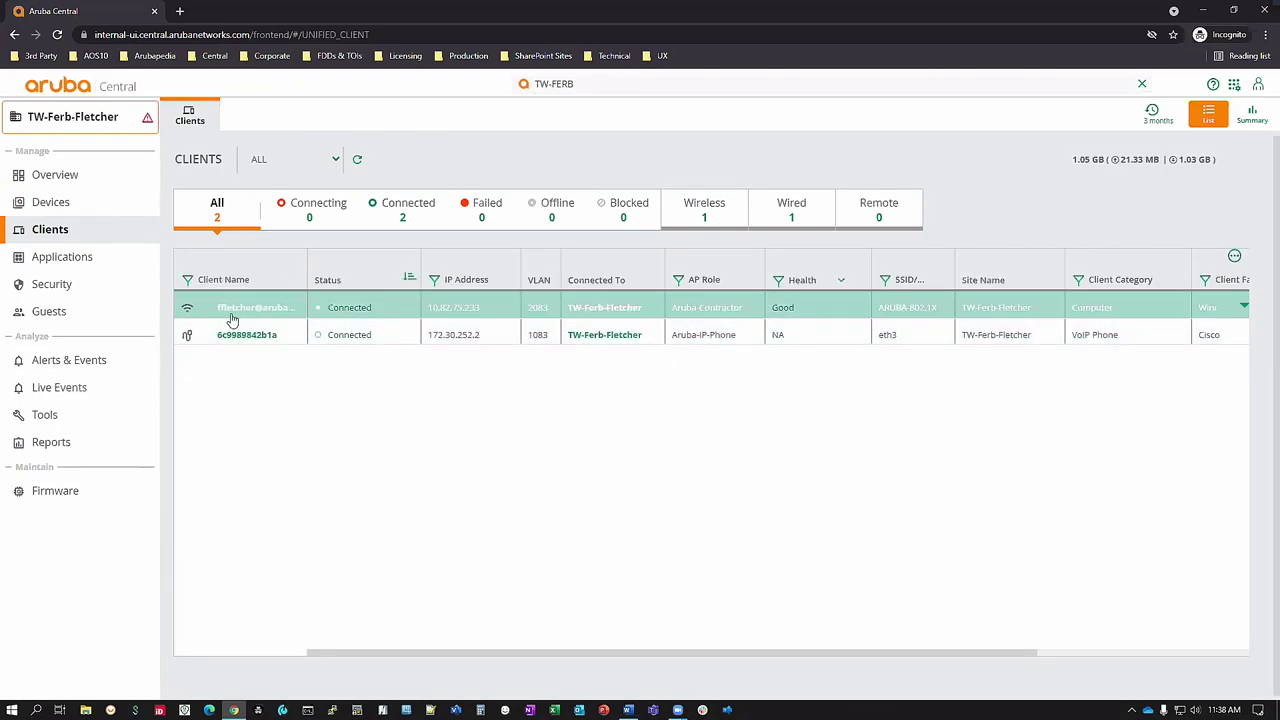
{"action": "left_click", "coordinate": [246, 338]}
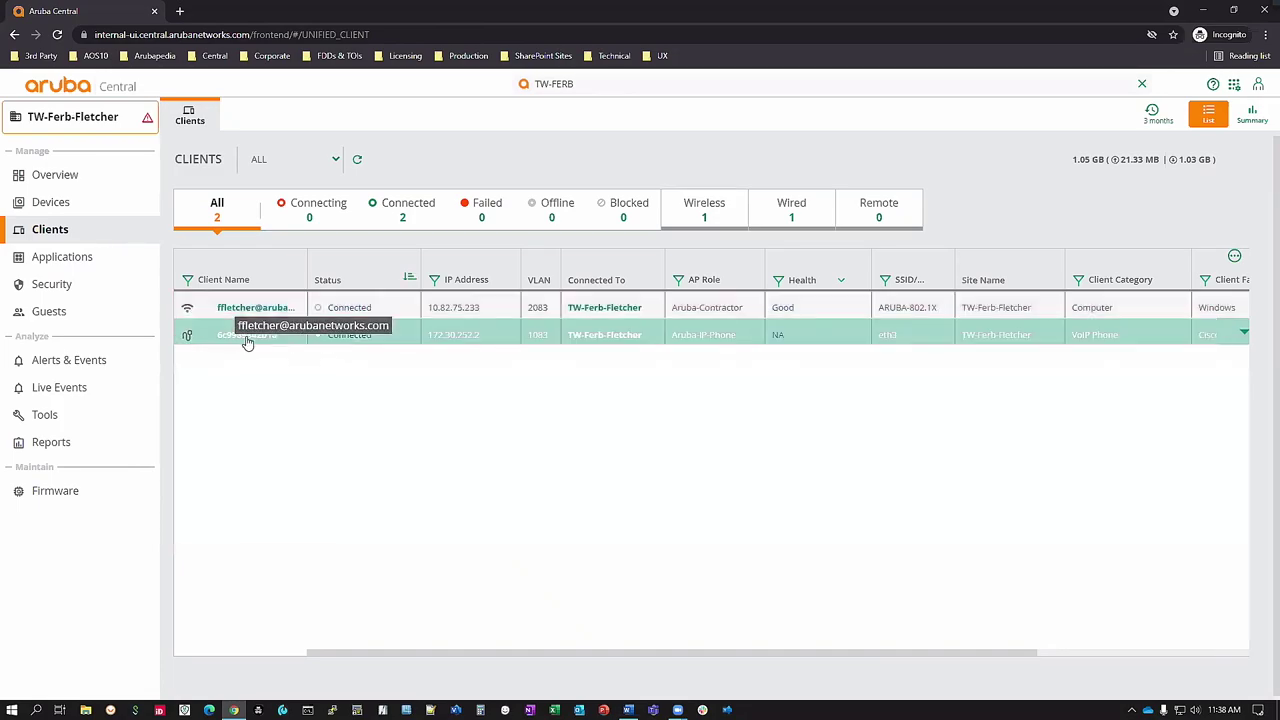
{"action": "left_click", "coordinate": [237, 338]}
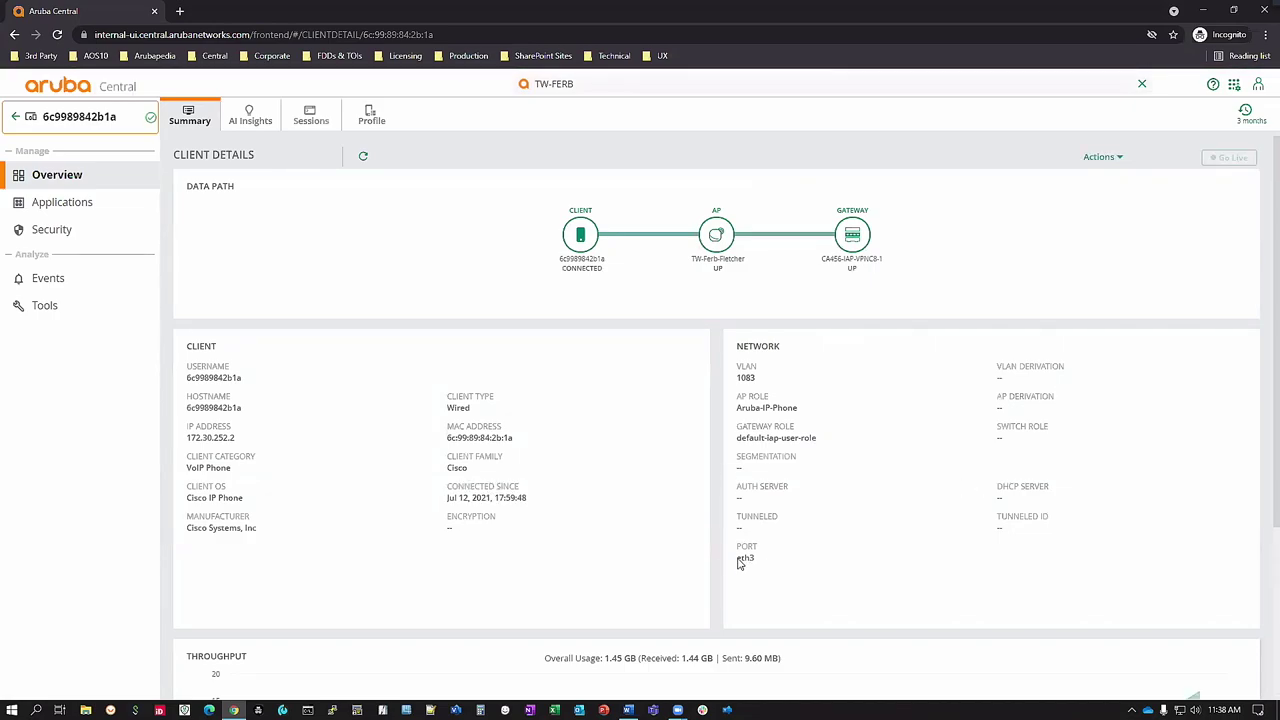
- Examine the VoIP phone's port and its throughput graph in the client details
{"action": "double_click", "coordinate": [750, 562]}
{"action": "scroll", "coordinate": [1086, 440], "scroll_direction": "down", "scroll_amount": 3}
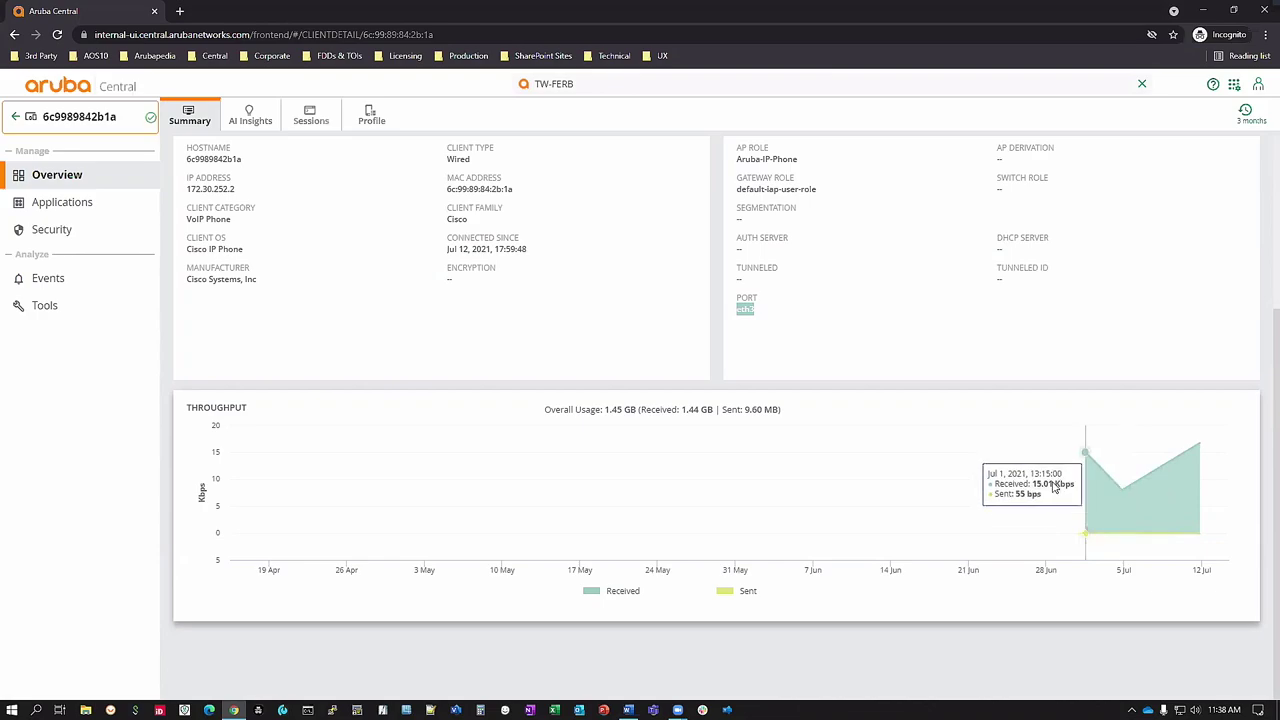
{"action": "scroll", "coordinate": [941, 488], "scroll_direction": "up", "scroll_amount": 2}
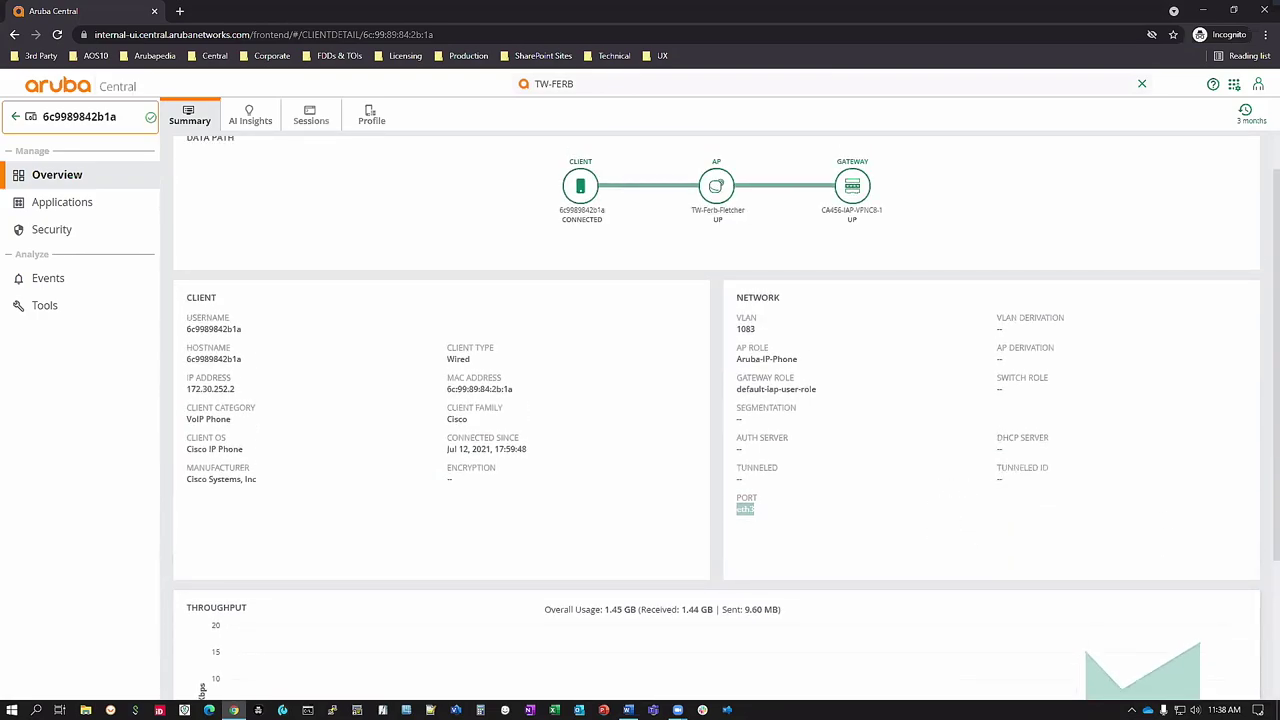
{"action": "scroll", "coordinate": [677, 479], "scroll_direction": "up", "scroll_amount": 1}
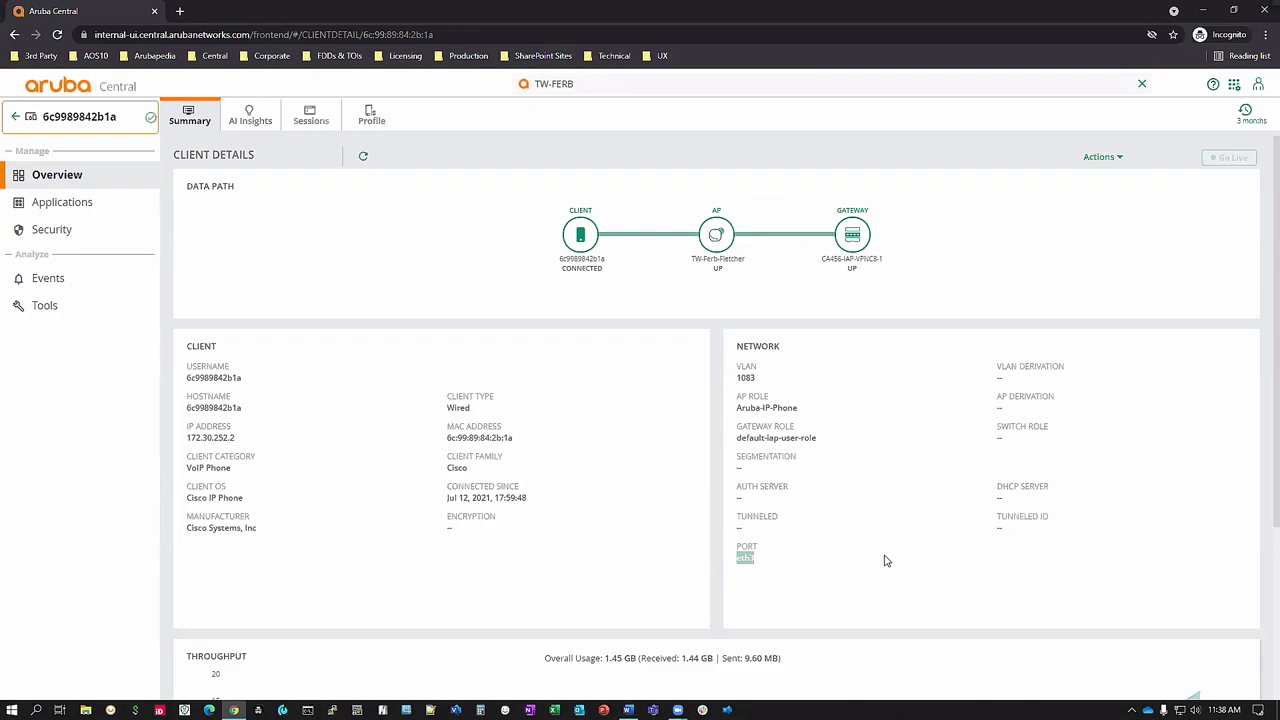
{"action": "left_click", "coordinate": [843, 552]}
- Refresh the phone's access point sessions and inspect the expanded details of the first session
{"action": "left_click", "coordinate": [310, 115]}
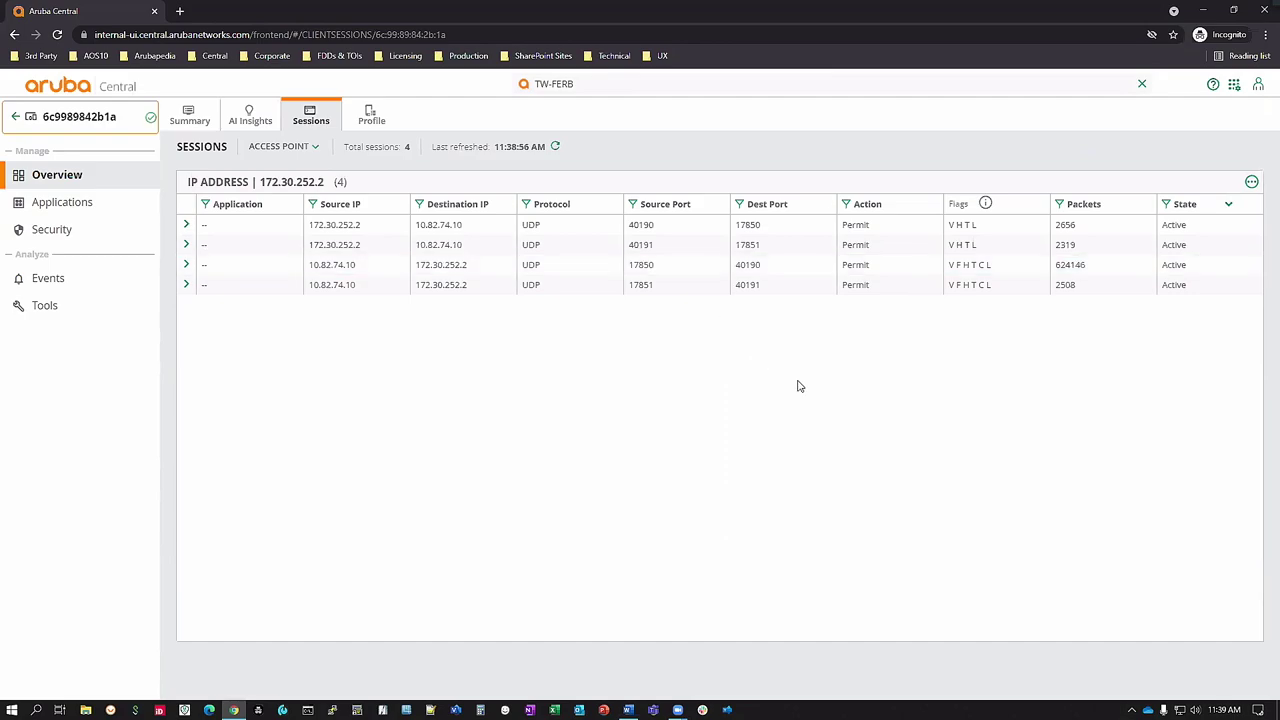
{"action": "left_click", "coordinate": [557, 148]}
{"action": "left_click", "coordinate": [184, 225]}
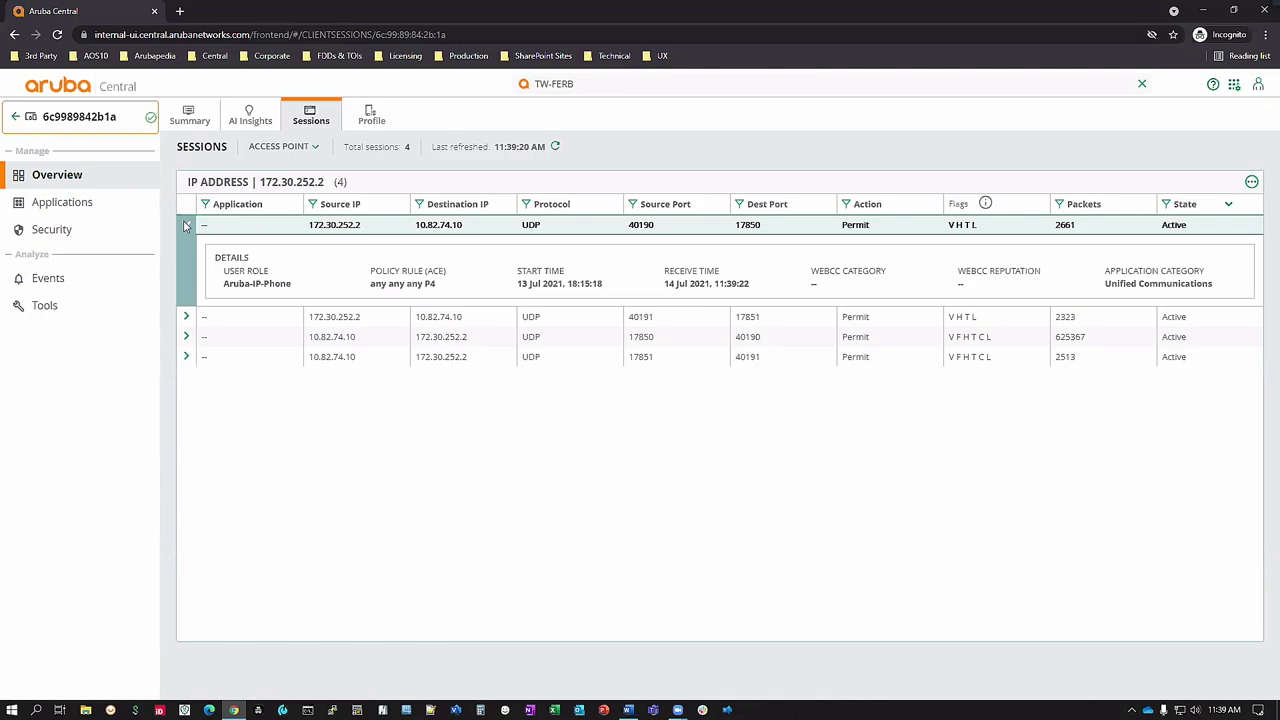
{"action": "left_click", "coordinate": [184, 225]}
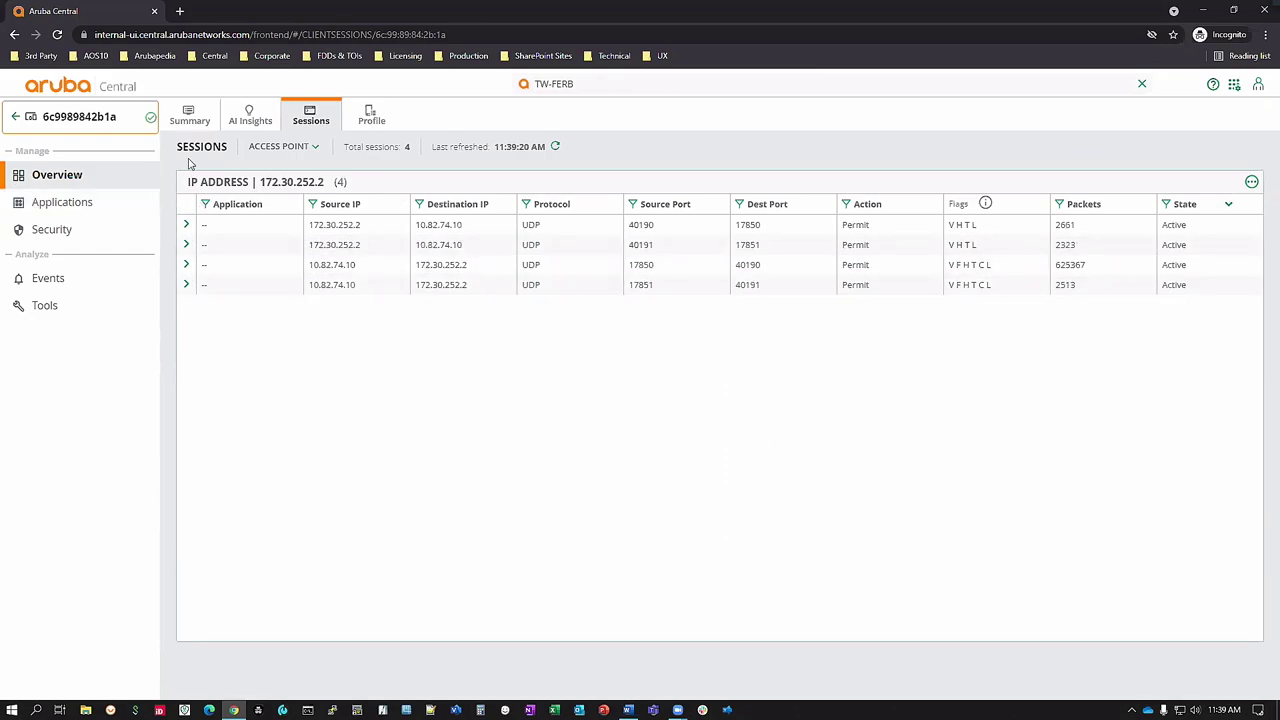
- Switch the phone's session list to Branch Gateway and examine the DSCP values
{"action": "left_click", "coordinate": [285, 149]}
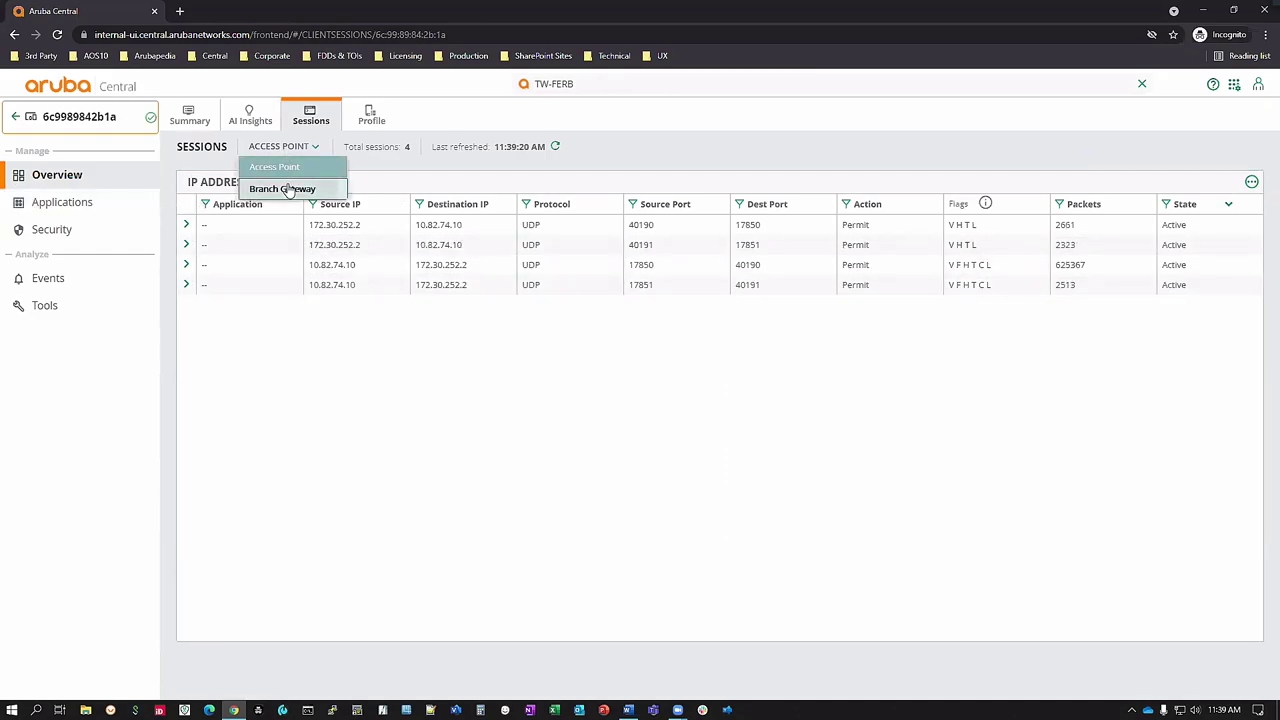
{"action": "left_click", "coordinate": [288, 189]}
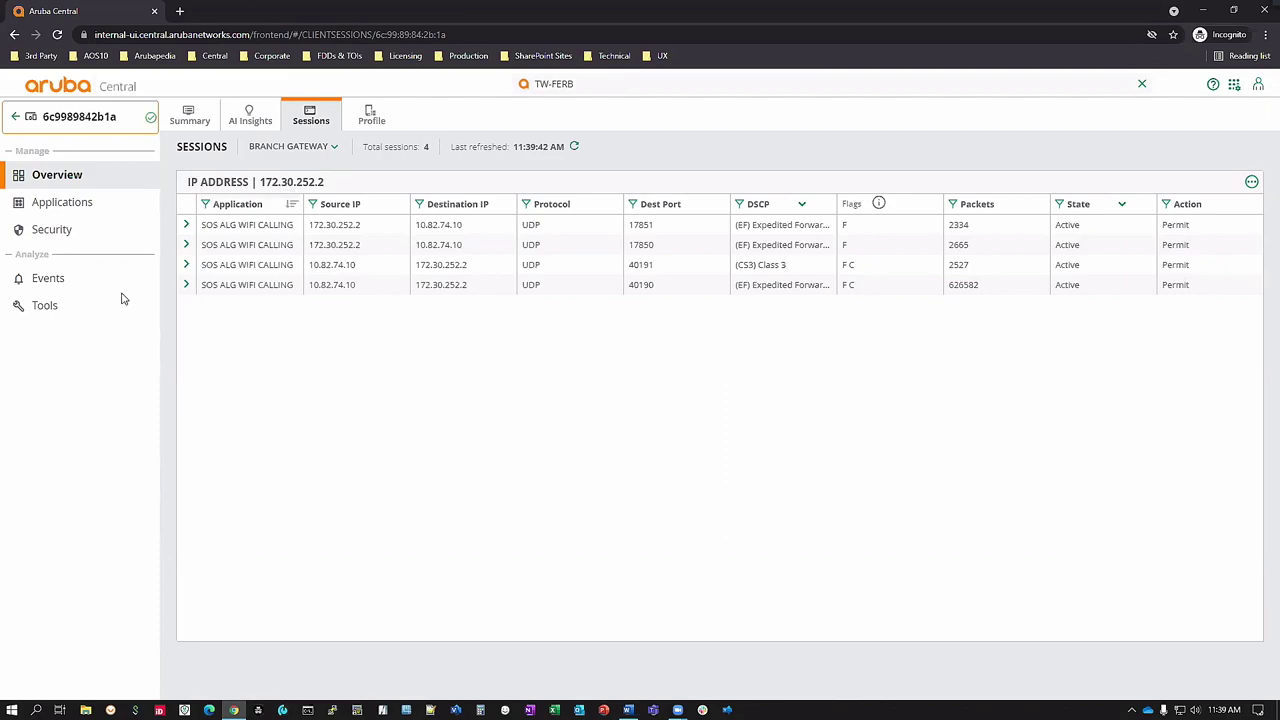
{"action": "left_click", "coordinate": [780, 244]}
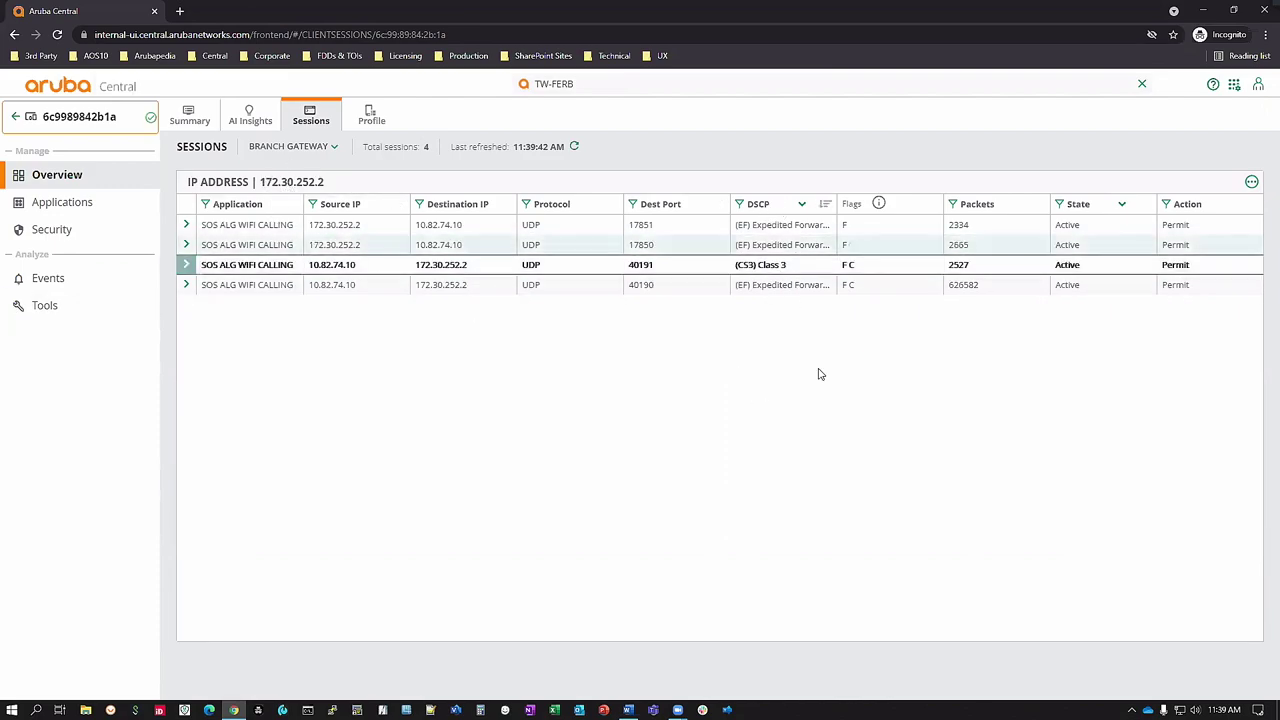
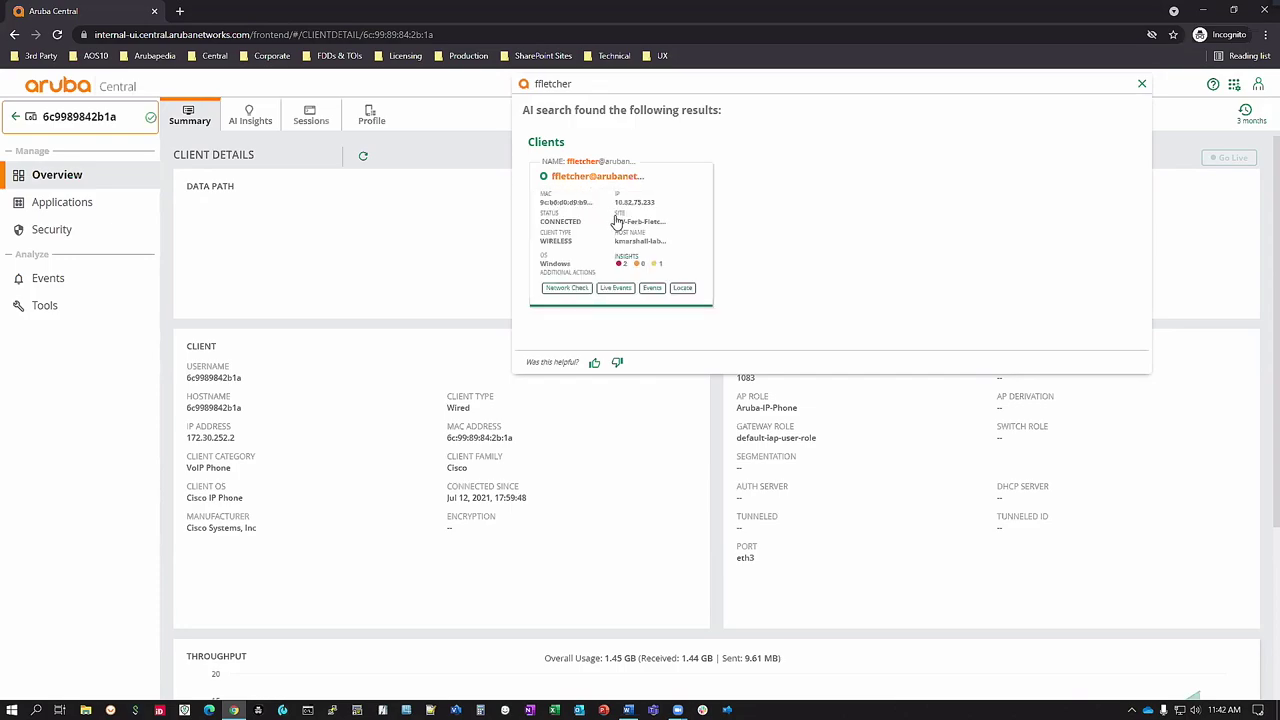
- Open the wireless client found by the AI search and show its application usage for the last 3 hours
{"action": "left_click", "coordinate": [584, 177]}
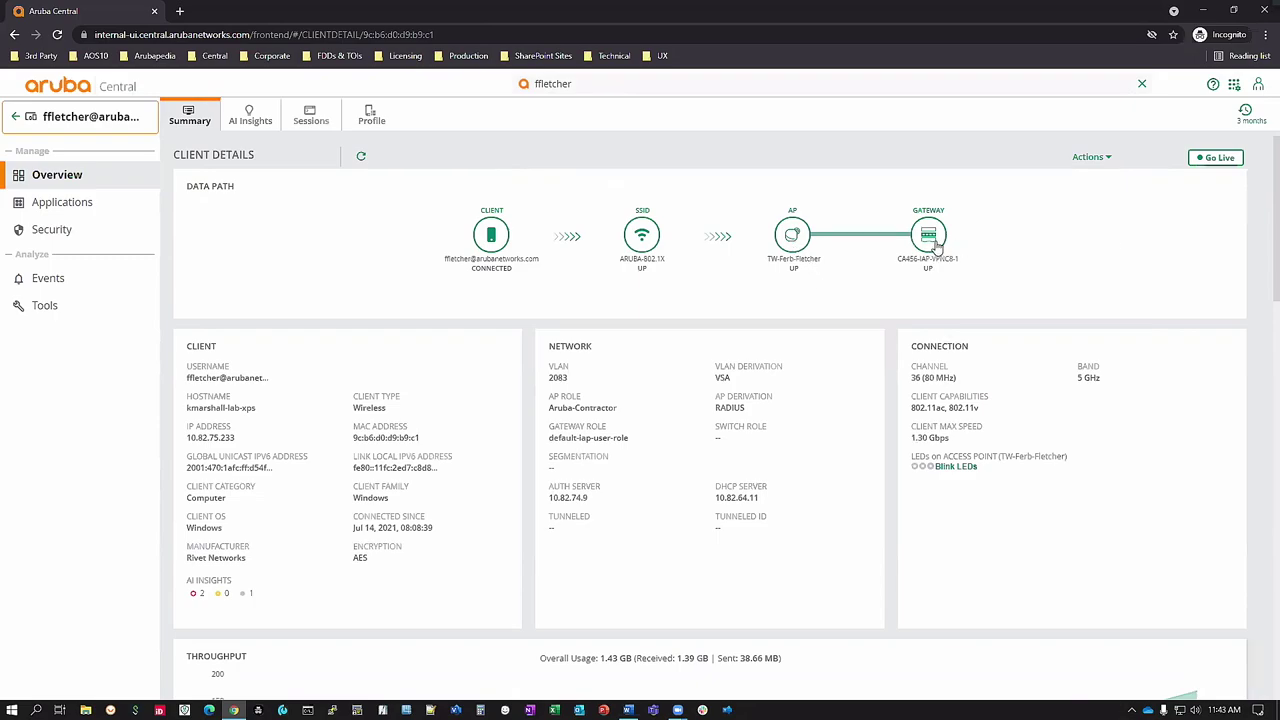
{"action": "left_click", "coordinate": [56, 203]}
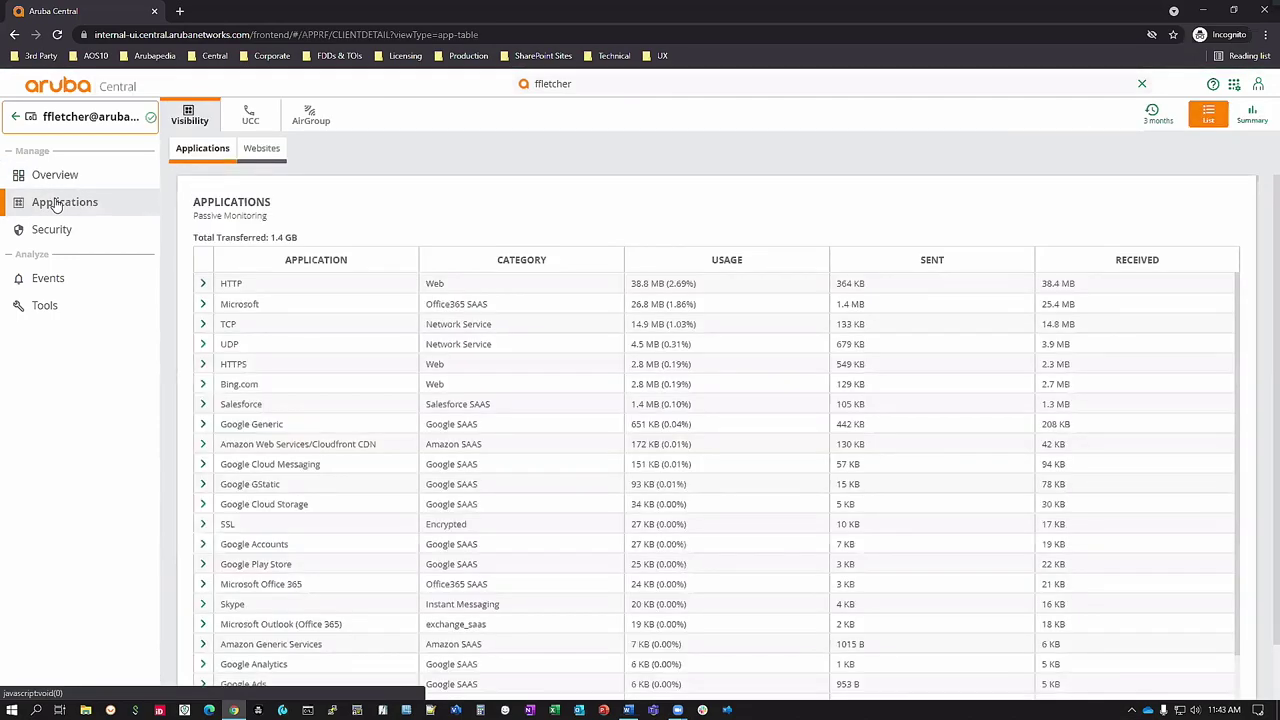
{"action": "left_click", "coordinate": [1156, 114]}
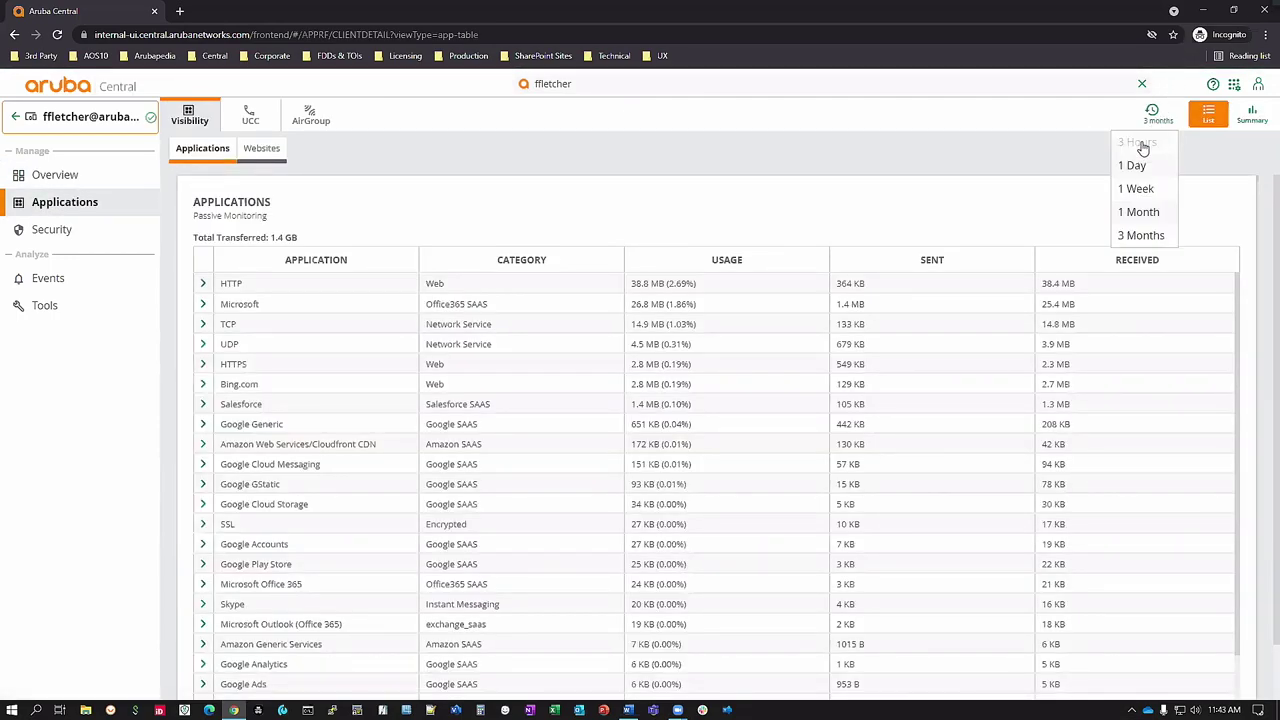
{"action": "left_click", "coordinate": [1138, 138]}
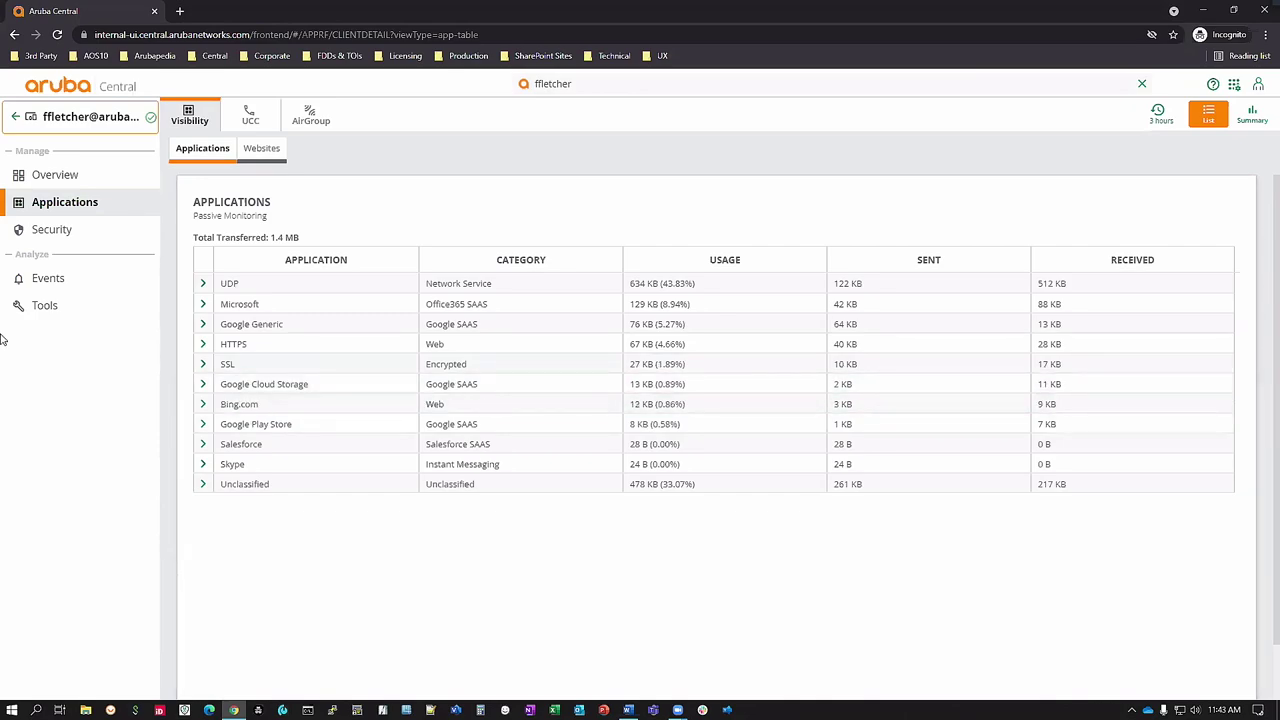
- Run a Network Check ping test from the client's access point to the hostname salesforce.com
{"action": "left_click", "coordinate": [44, 309]}
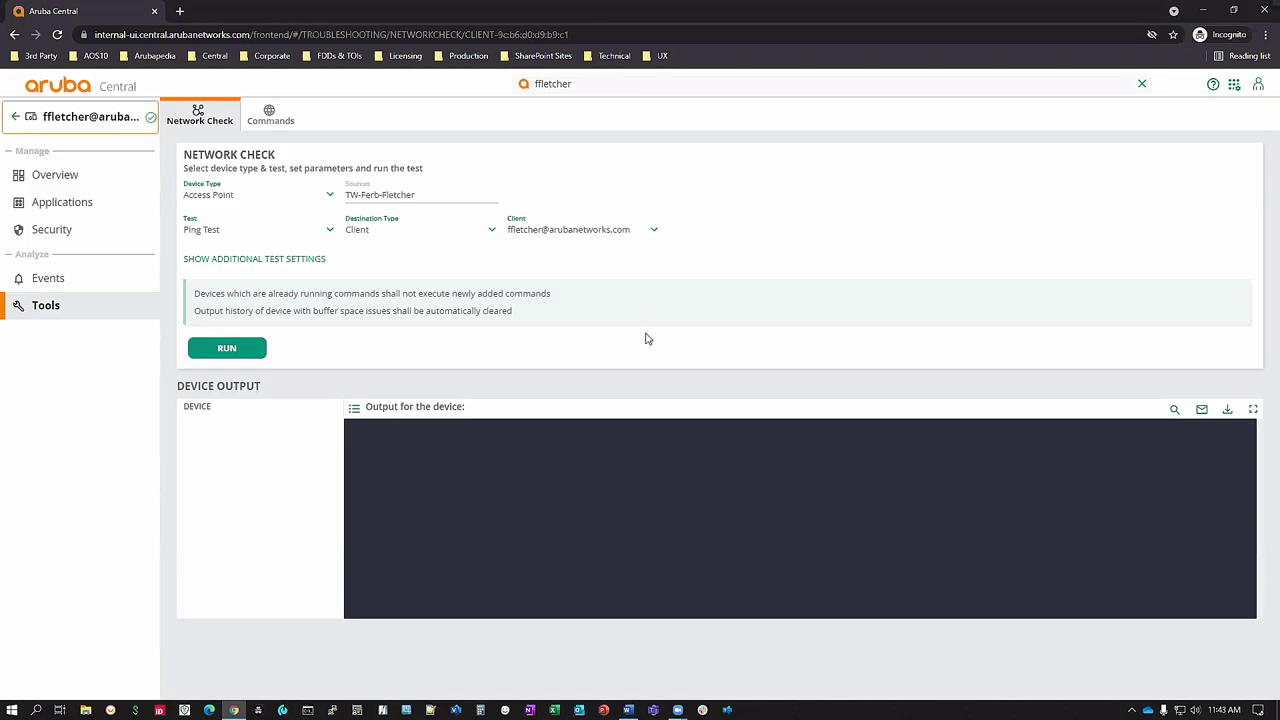
{"action": "left_click", "coordinate": [365, 237]}
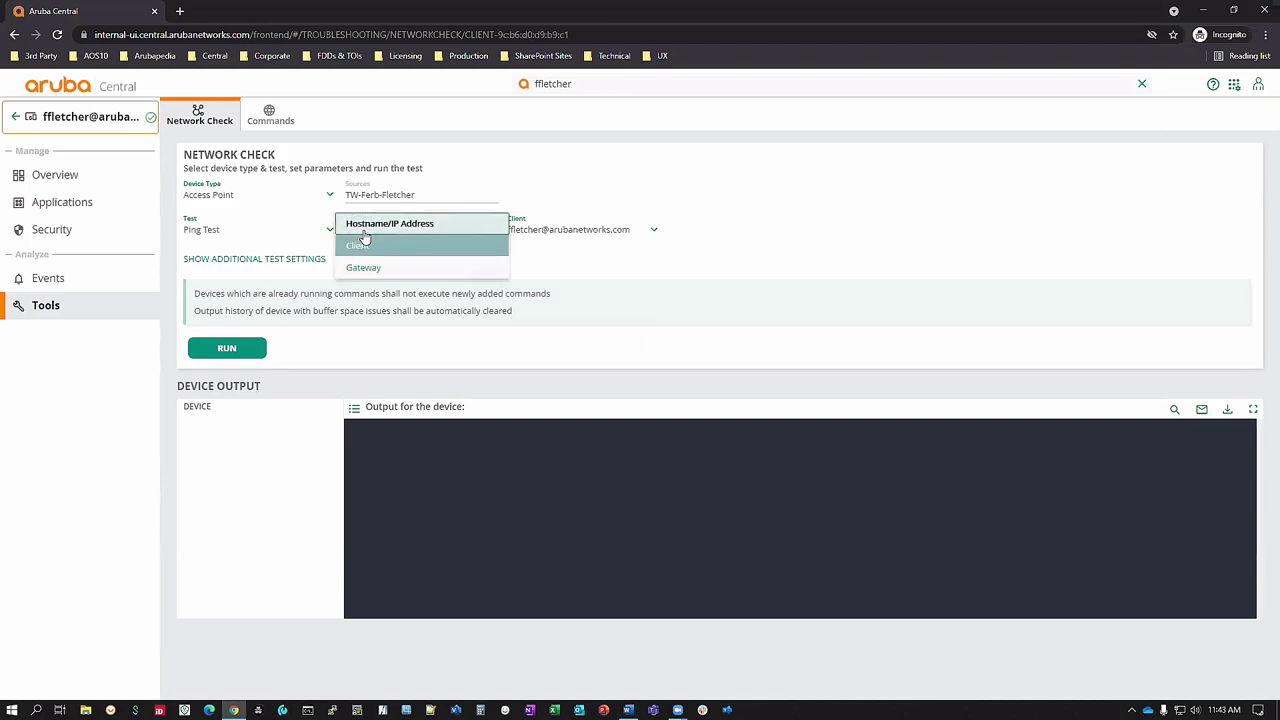
{"action": "left_click", "coordinate": [374, 219]}
{"action": "left_click", "coordinate": [549, 231]}
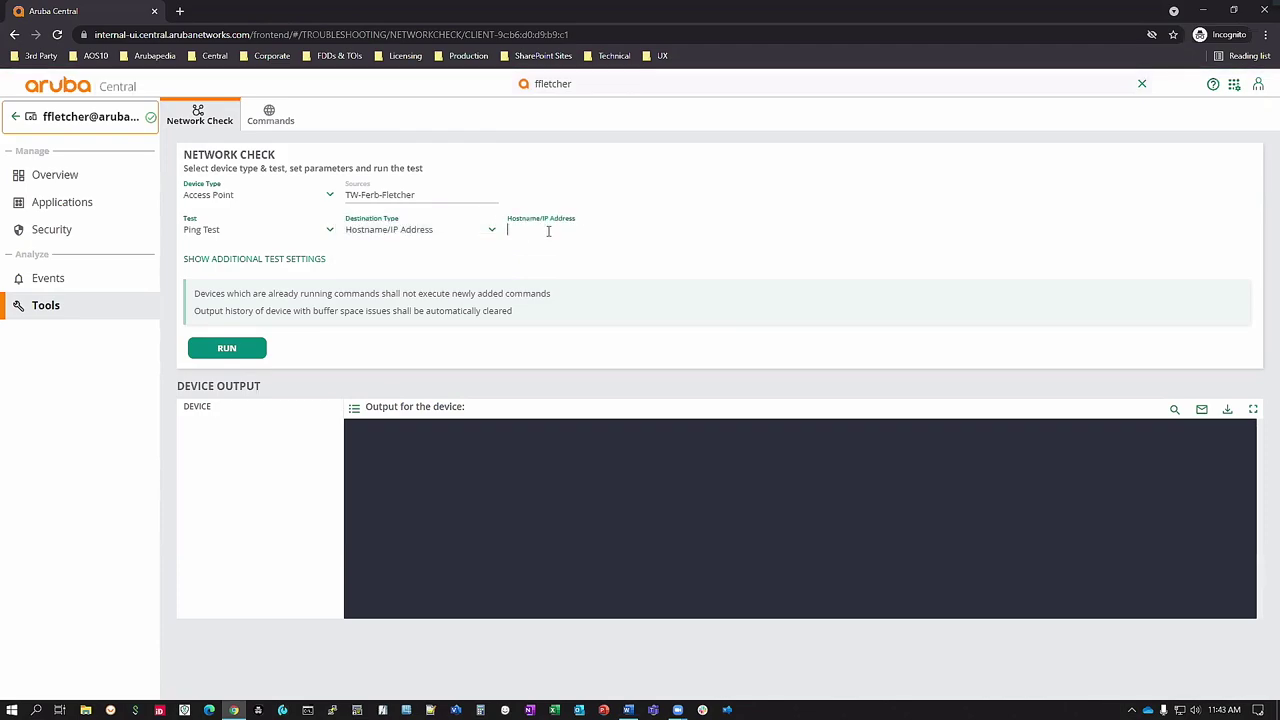
{"action": "type", "text": "salesforce.com"}
{"action": "key", "text": "Return"}
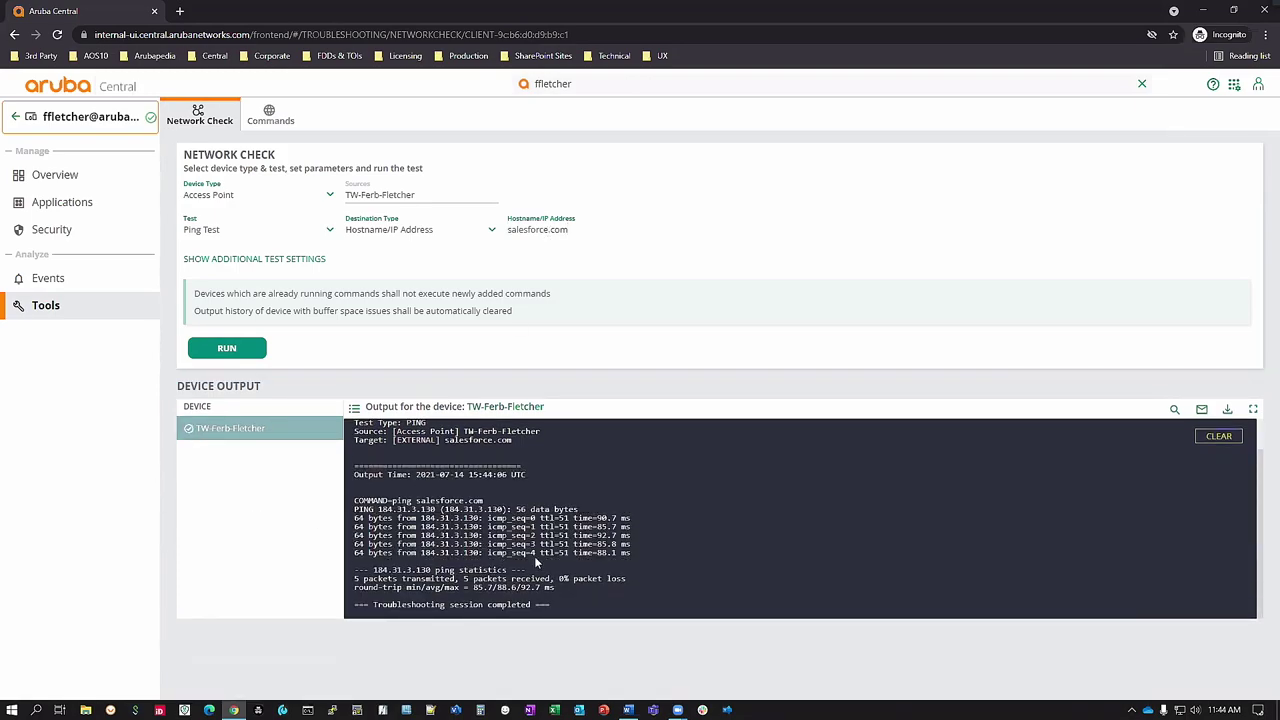
- Refresh the client's access point sessions, filter them by the application Salesforce, and expand the first session's details
{"action": "left_click", "coordinate": [54, 175]}
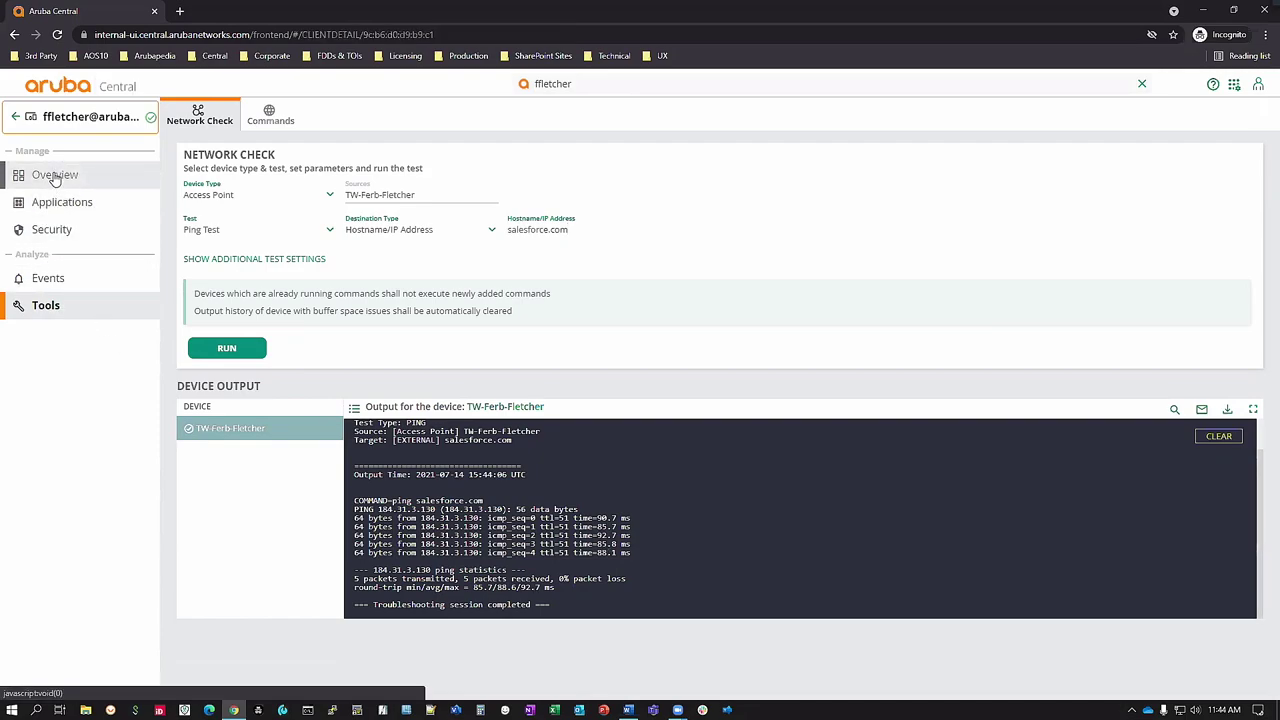
{"action": "left_click", "coordinate": [366, 117]}
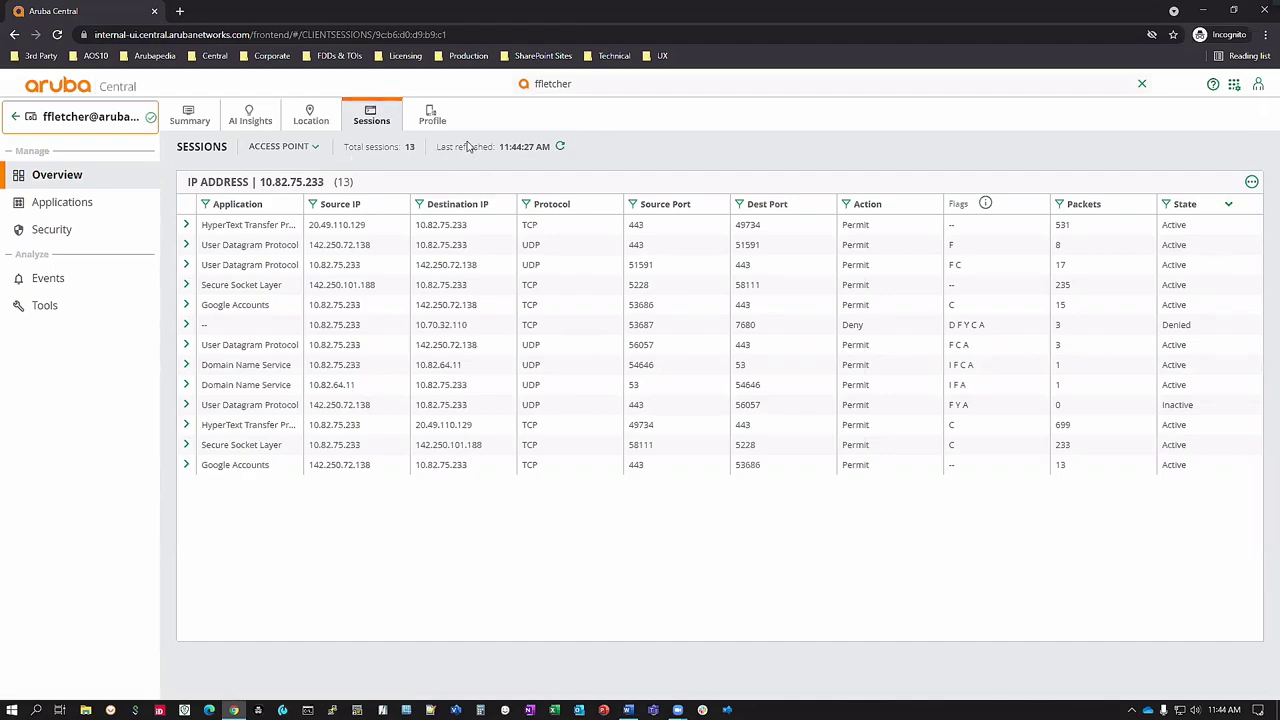
{"action": "left_click", "coordinate": [561, 148]}
{"action": "left_click", "coordinate": [255, 202]}
{"action": "type", "text": "Salesforce"}
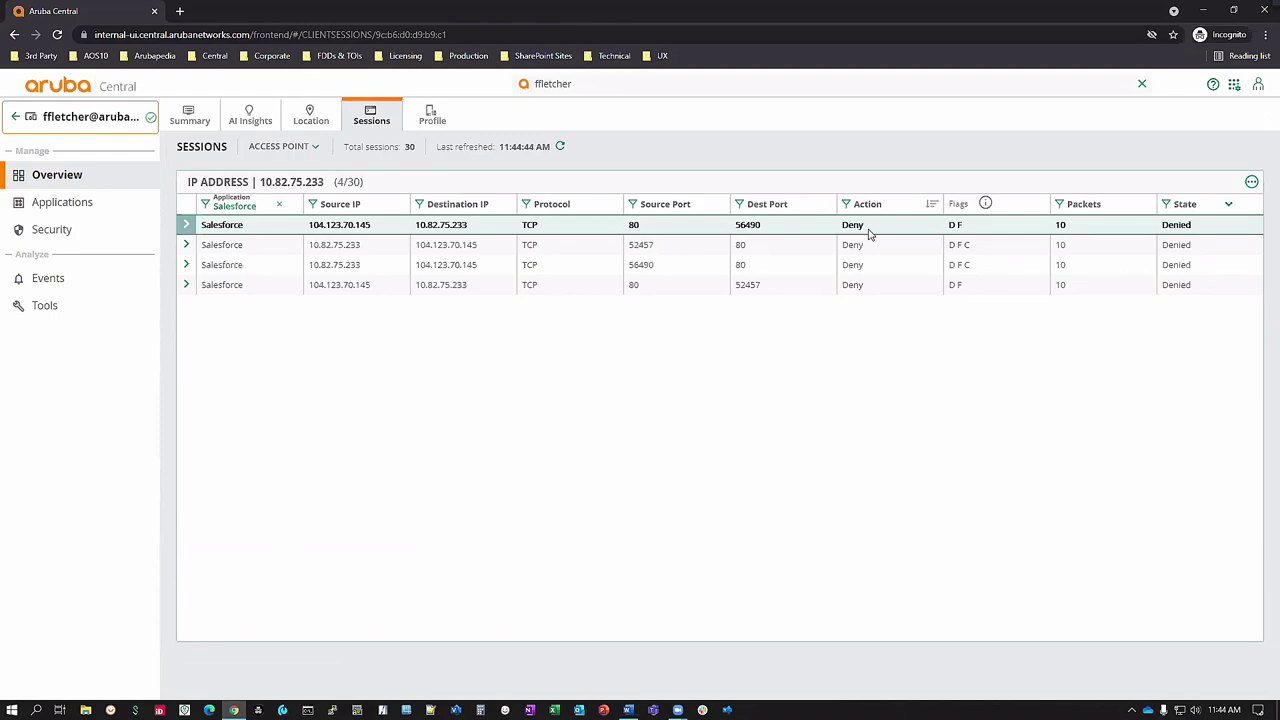
{"action": "left_click", "coordinate": [185, 225]}
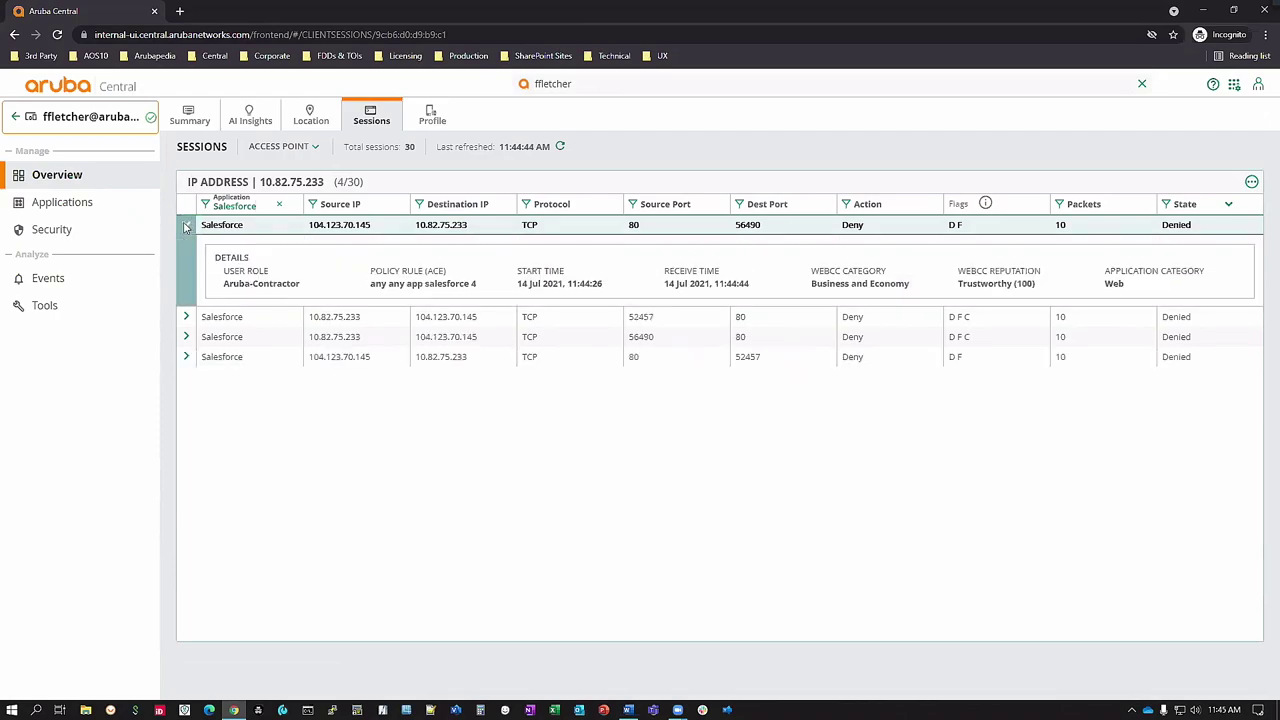